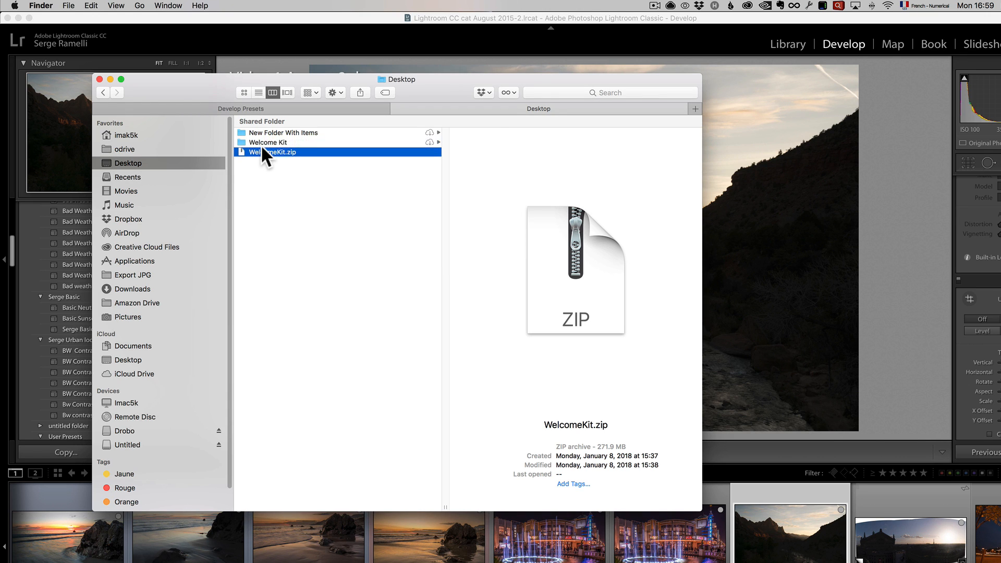
- Browse the Welcome Kit folder on the Desktop, viewing the preset folders inside free-presets and the contents of Skies
click(265, 142)
click(499, 133)
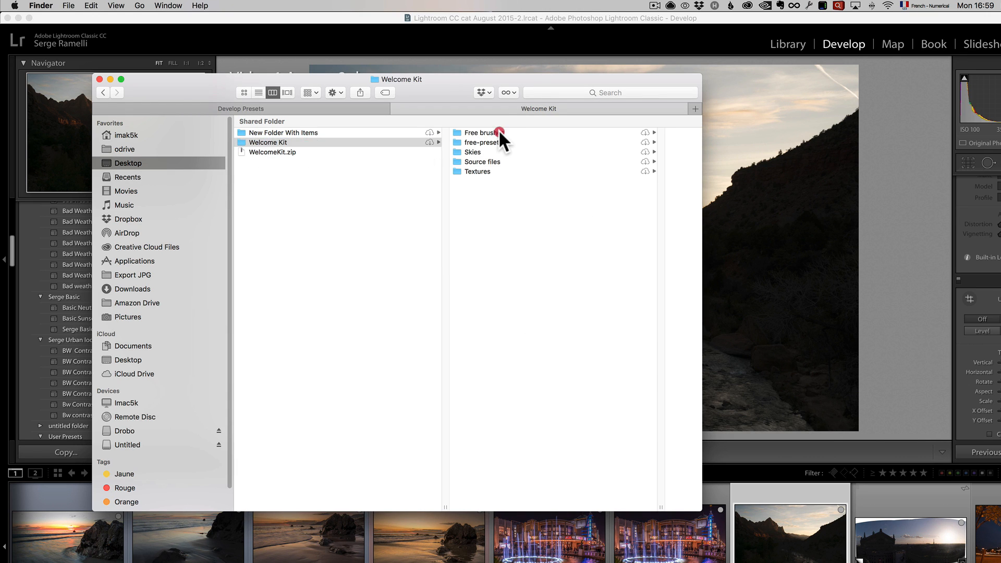
click(321, 142)
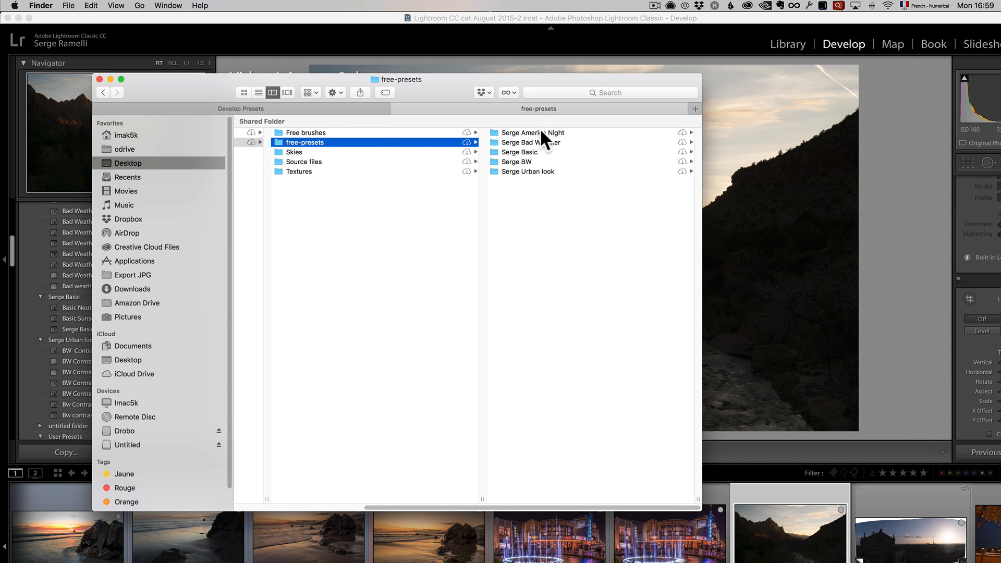
click(540, 133)
click(328, 143)
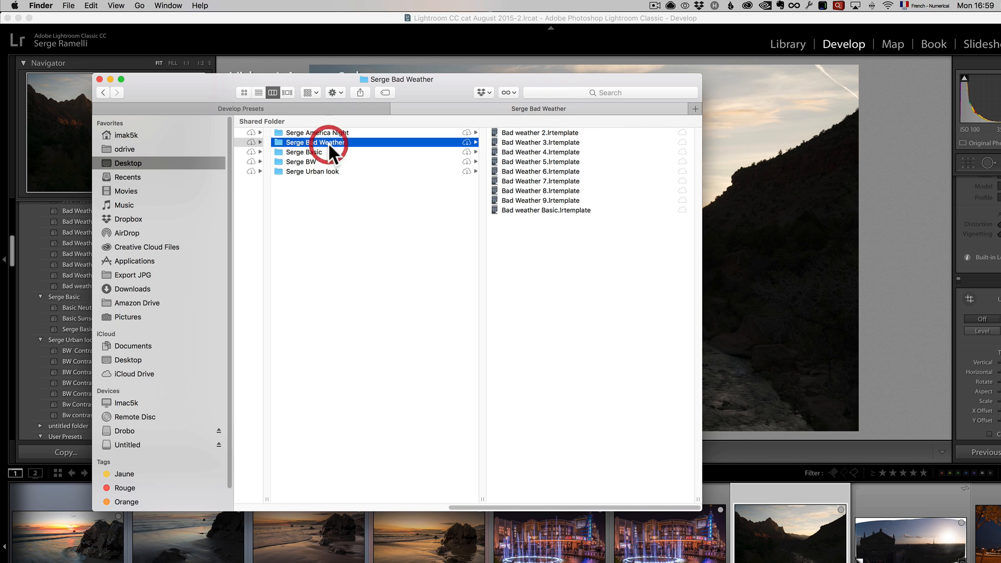
click(314, 152)
click(309, 161)
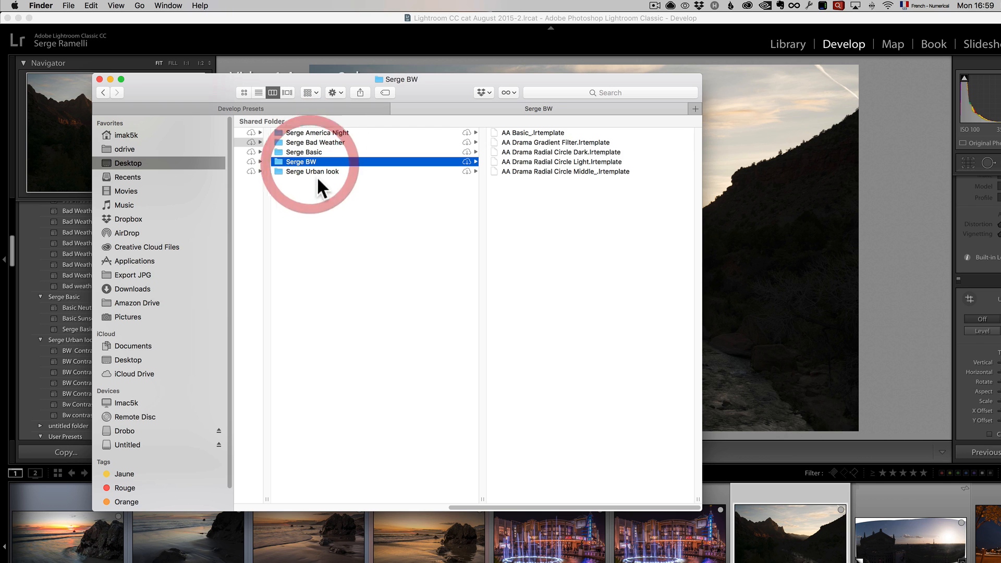
click(314, 171)
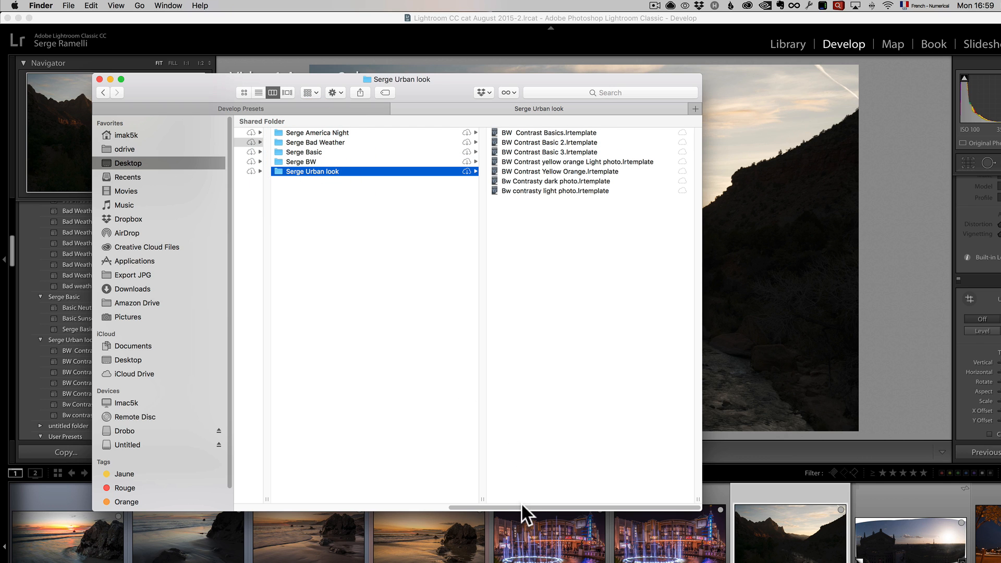
drag(521, 505, 282, 484)
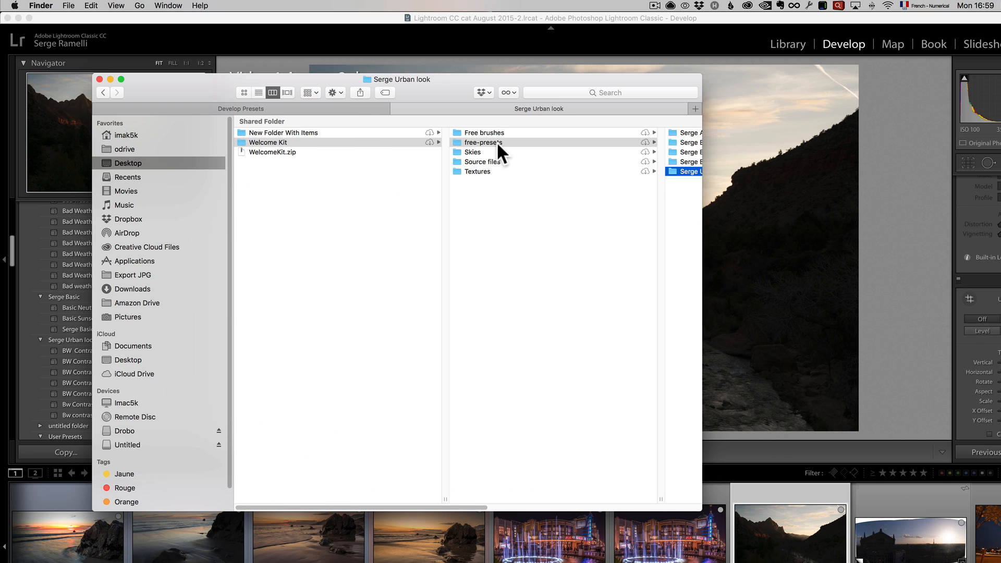
click(485, 151)
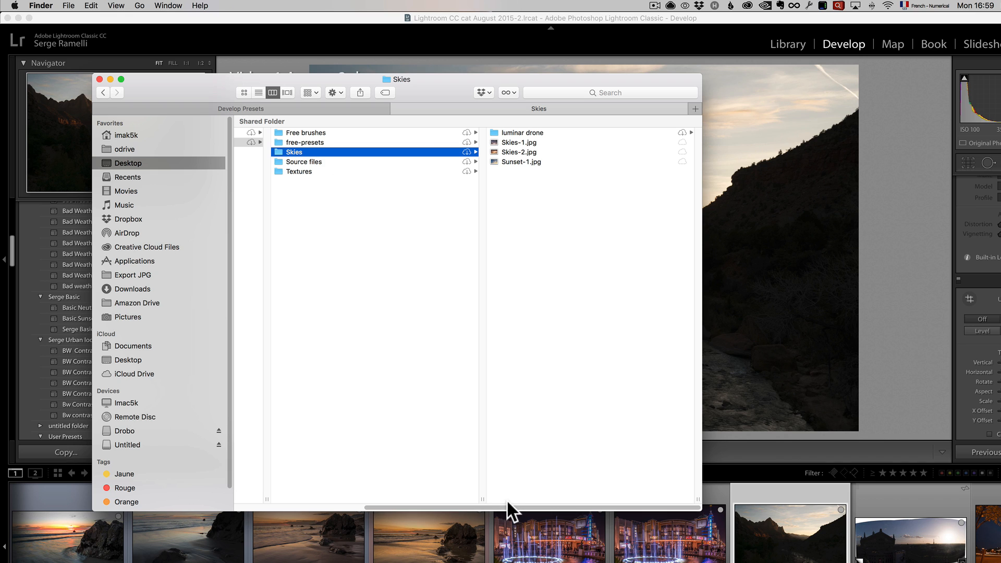
drag(505, 506, 334, 507)
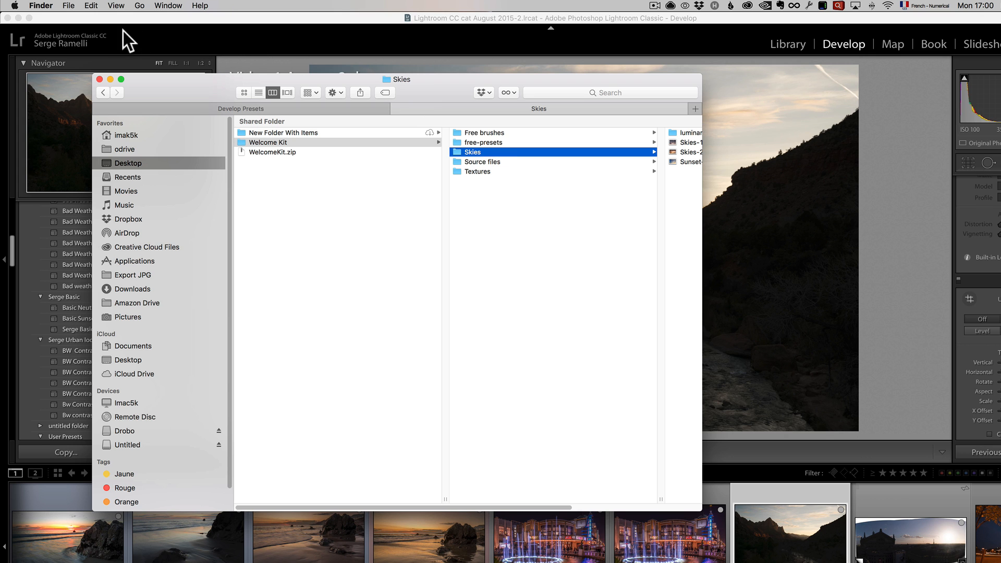
- Switch to Lightroom, reveal the Lightroom presets folder from the preset preferences, and open its Develop Presets folder
click(108, 20)
click(83, 6)
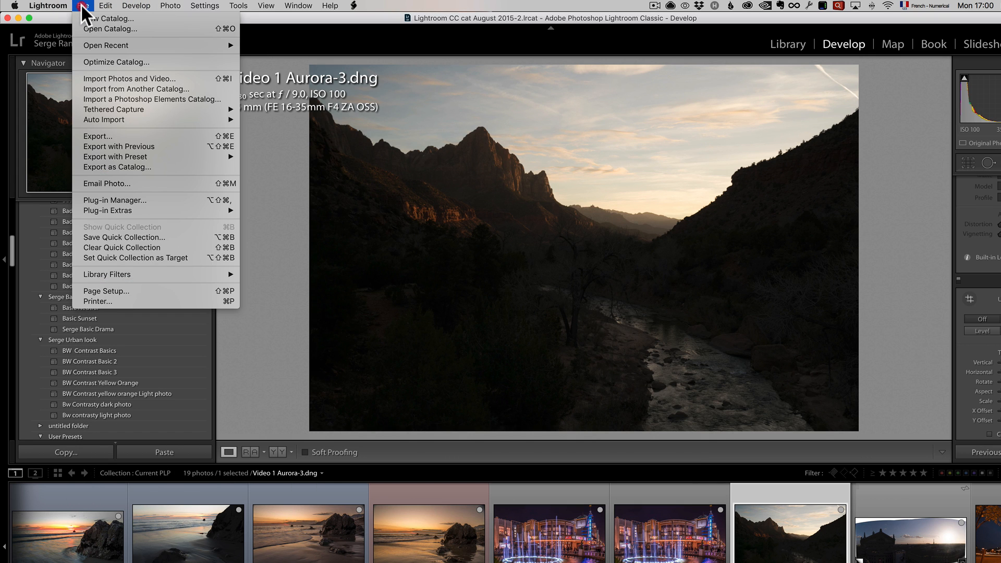
mouse_move(48, 6)
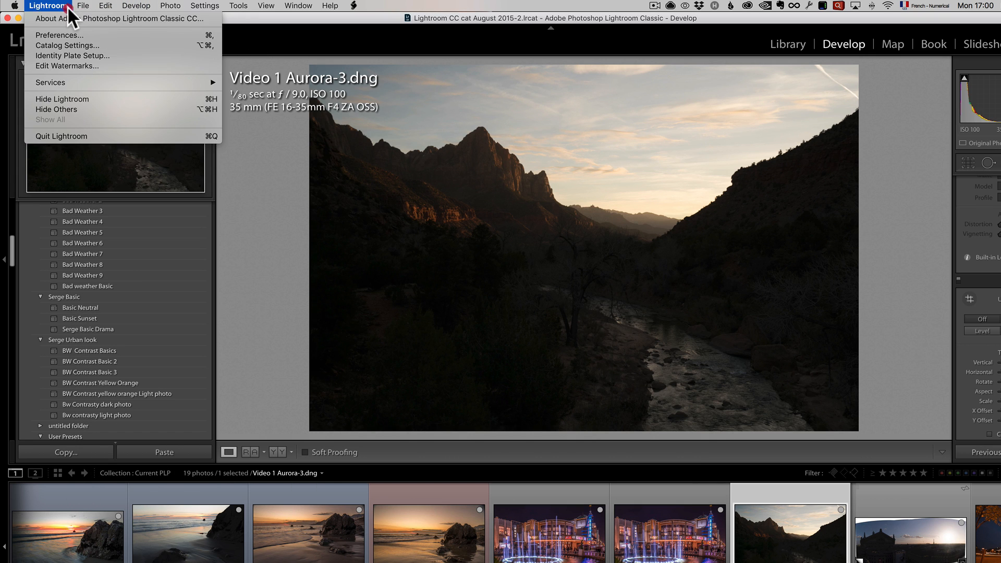
click(81, 35)
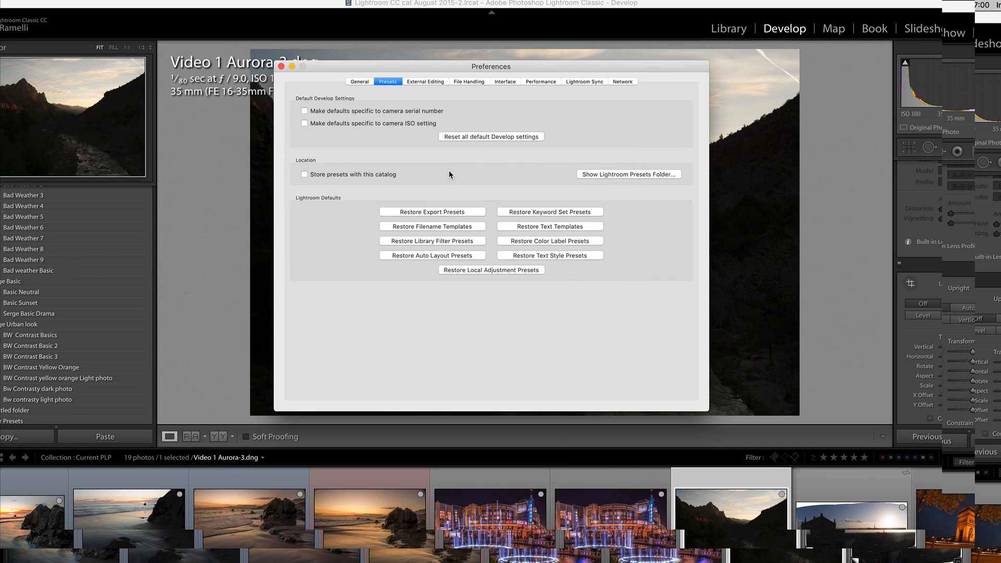
click(609, 176)
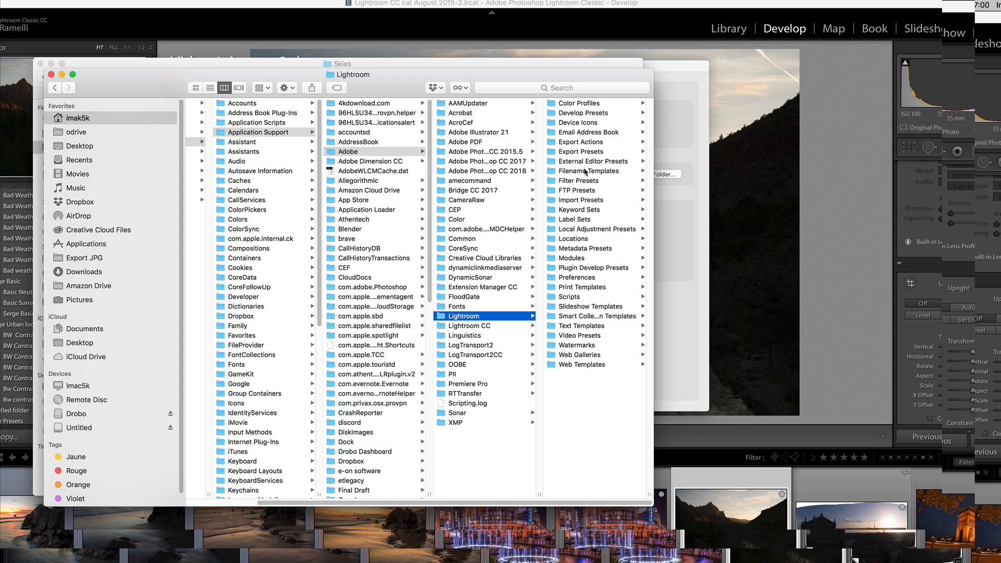
click(579, 114)
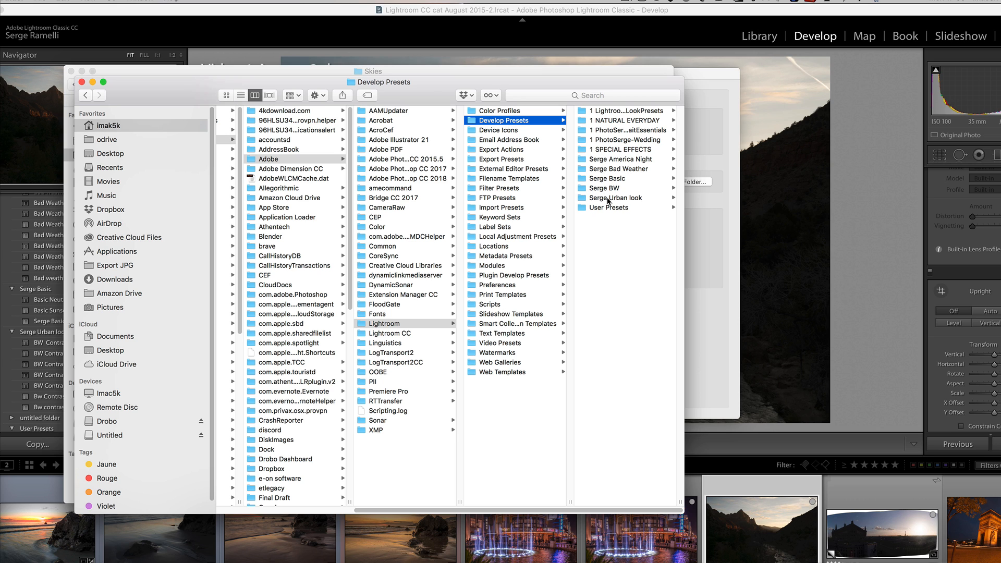
- Select all five preset folders in Welcome Kit's free-presets folder in a second Finder tab, and return to the Develop Presets folder
key(super+t)
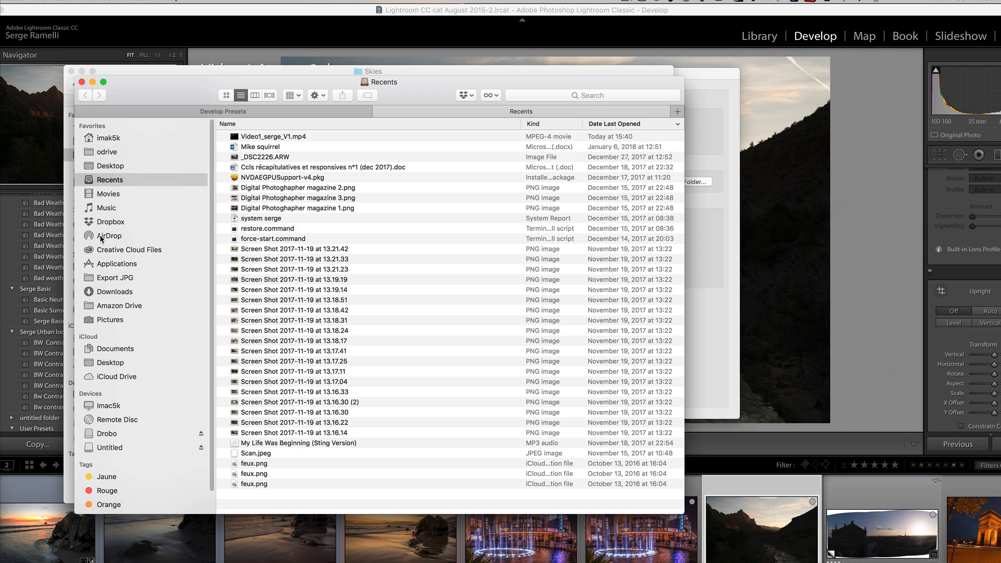
click(112, 165)
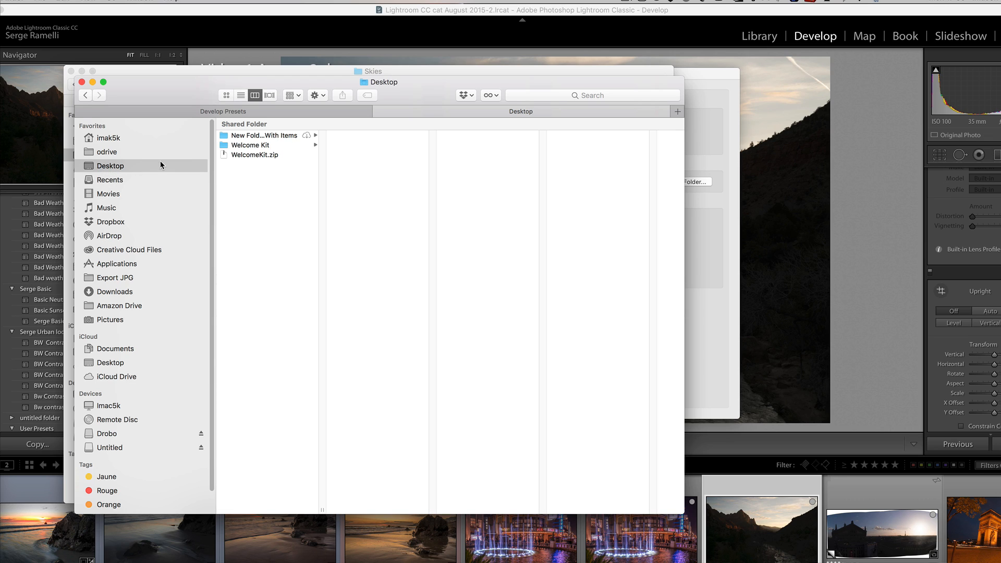
click(254, 146)
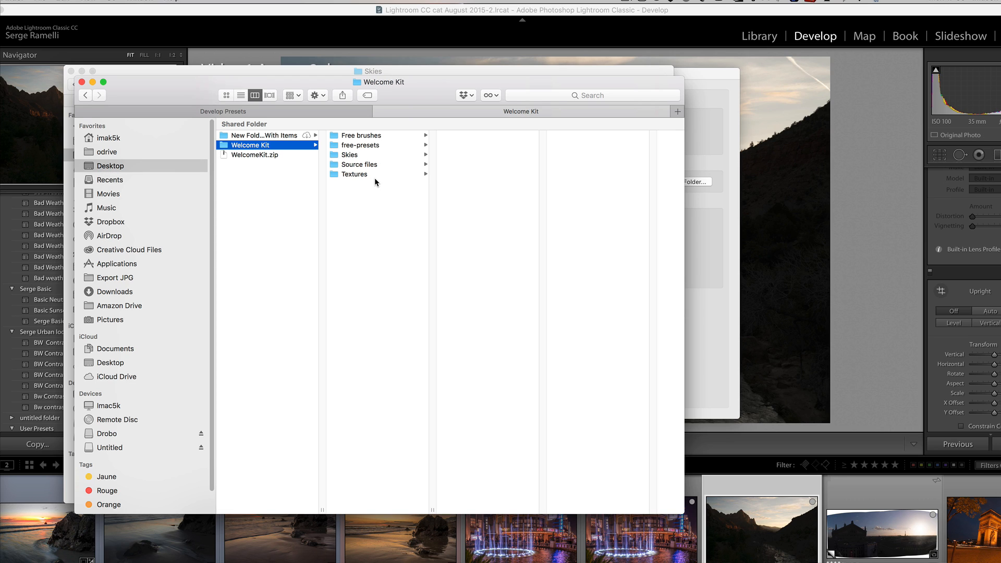
click(378, 146)
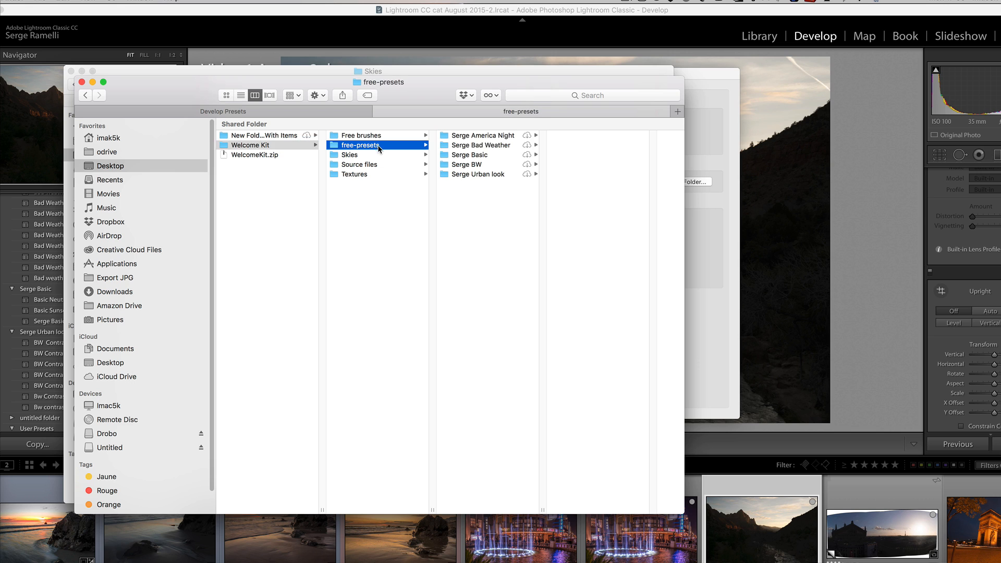
click(483, 136)
shift+click(473, 175)
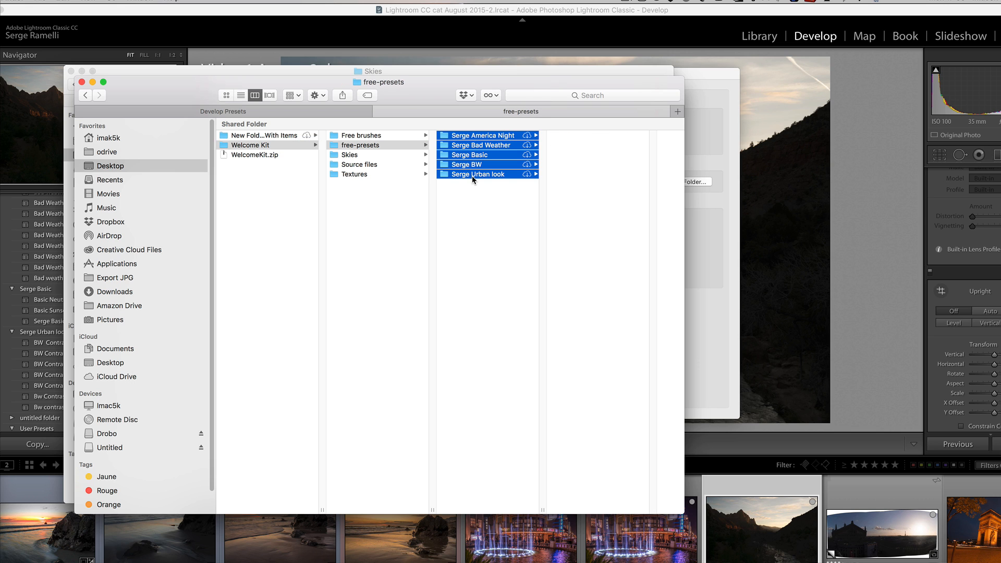
click(320, 112)
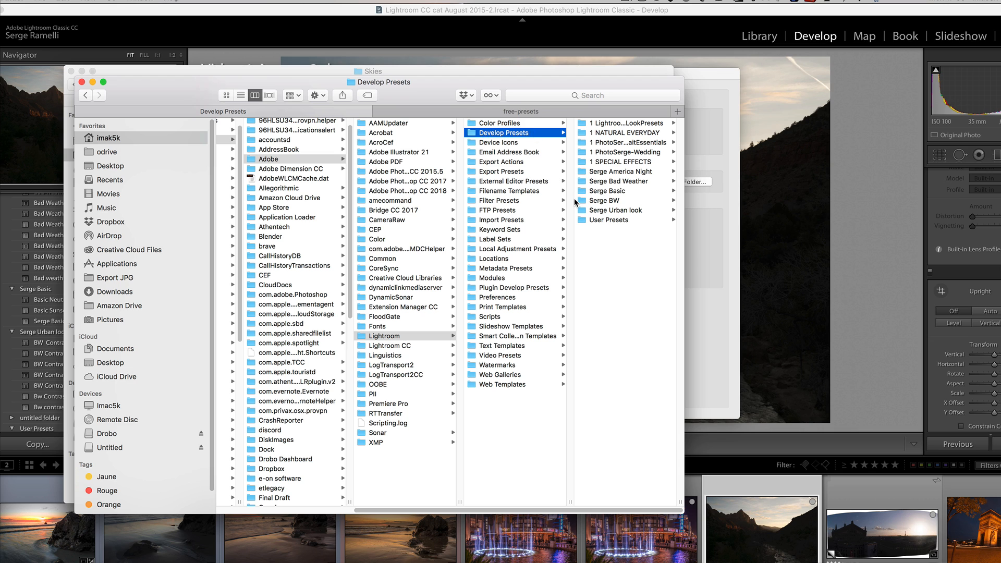
- Return to Lightroom and apply the Serge Basic Drama preset to the canyon photo
click(783, 80)
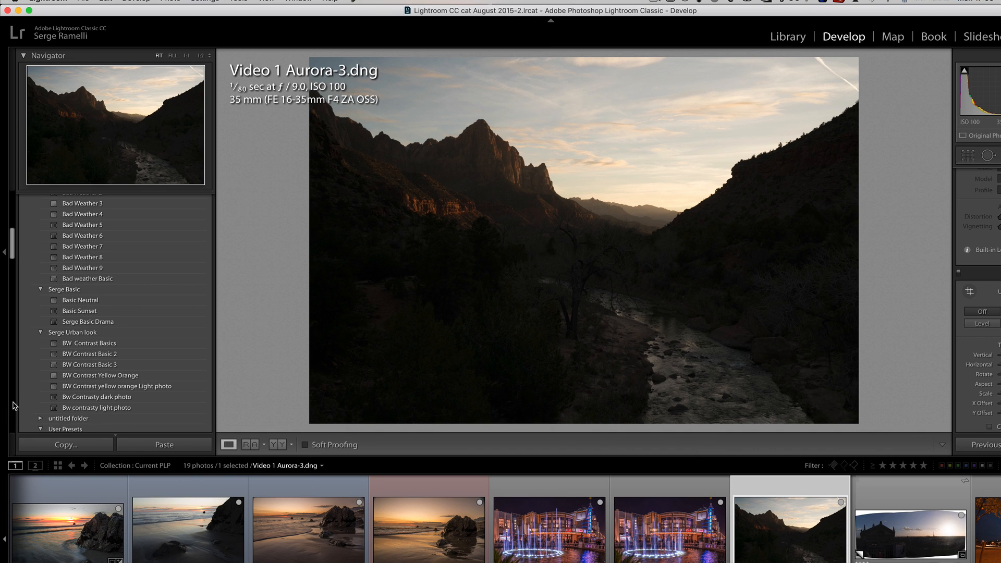
drag(12, 250, 12, 229)
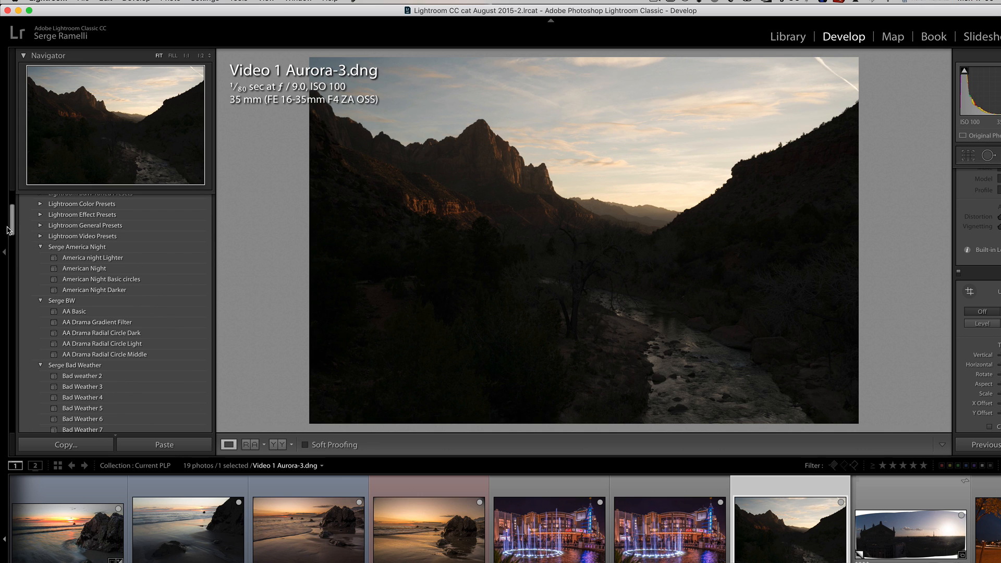
drag(12, 233, 13, 264)
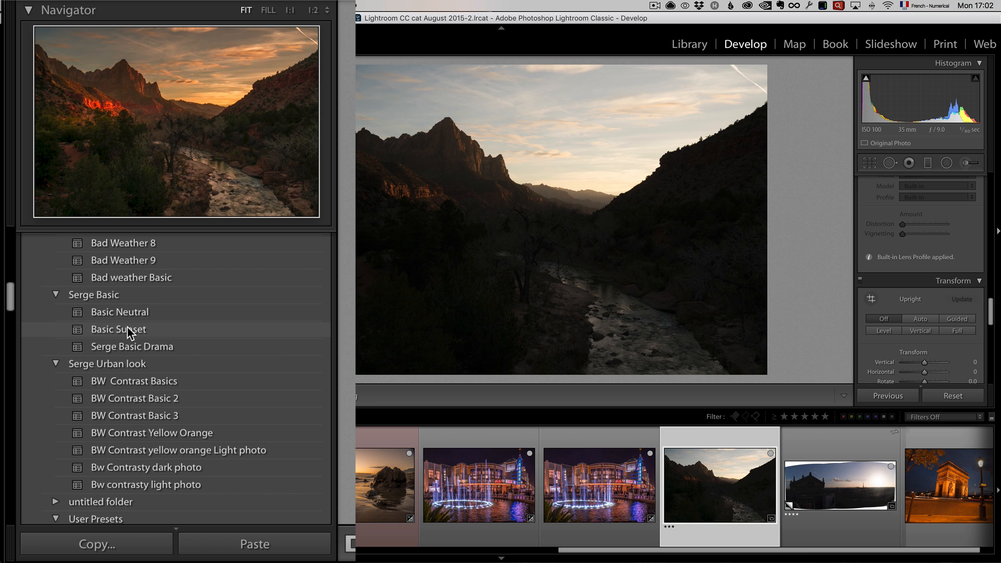
click(135, 347)
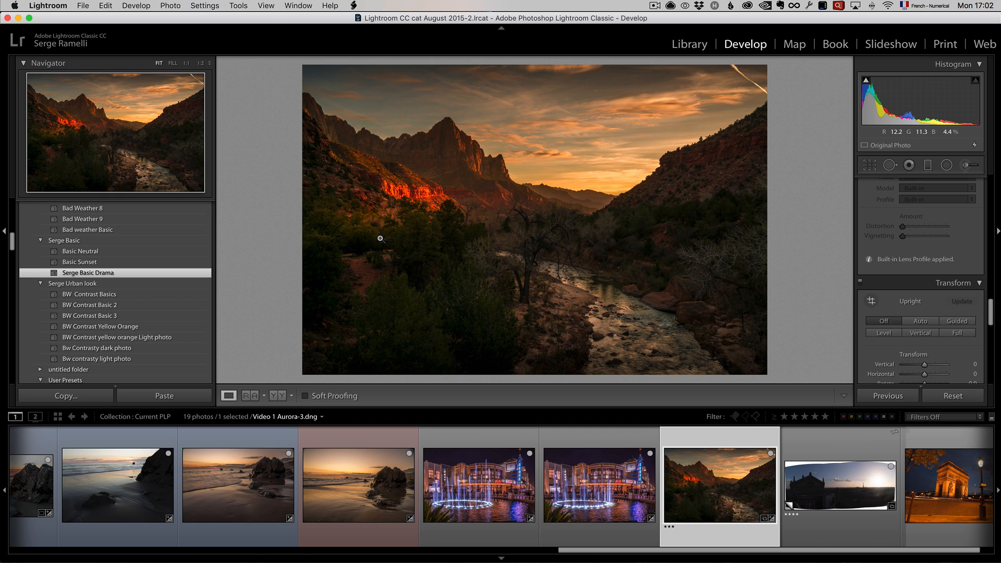
- Enlarge the photo preview by hiding the presets sidebar and shrinking the filmstrip, and compare the photo before and after the preset
click(5, 231)
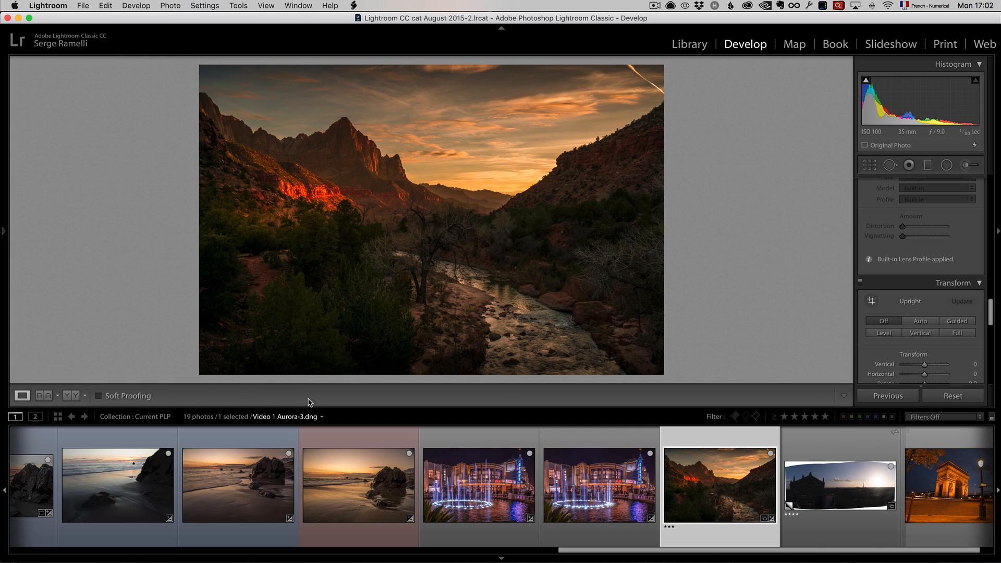
drag(413, 405, 421, 476)
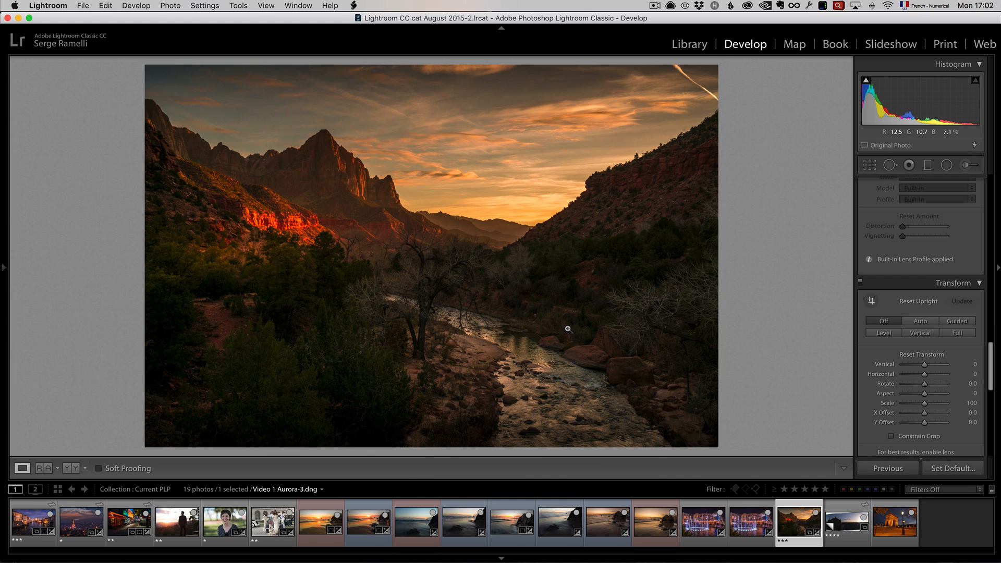
key(backslash)
key(backslash)
key(backslash)
key(backslash)
- Move the preset's existing radial filter onto the sunset sky, and make it taller and wide enough to span the canyon
scroll(948, 201, up, 15)
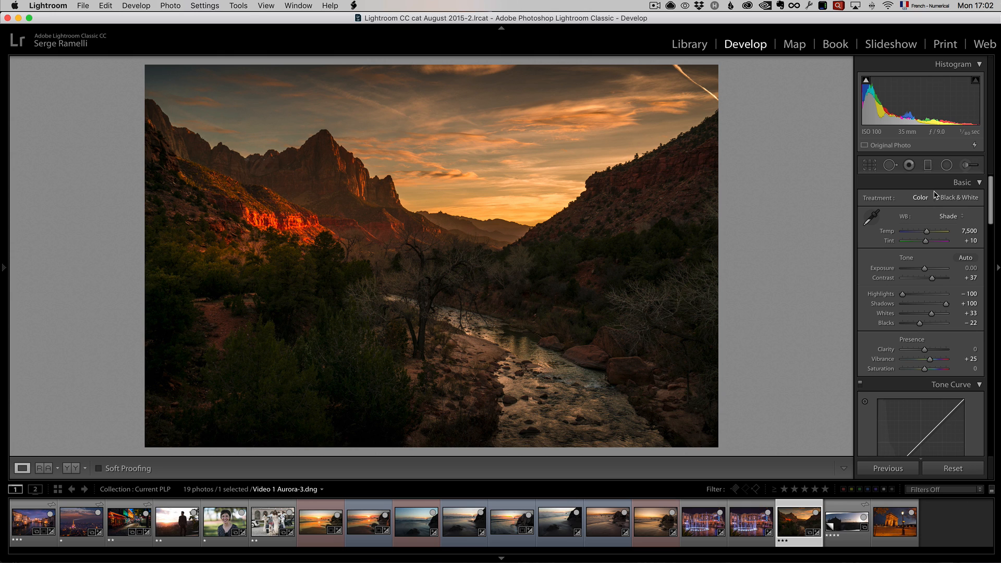
click(947, 166)
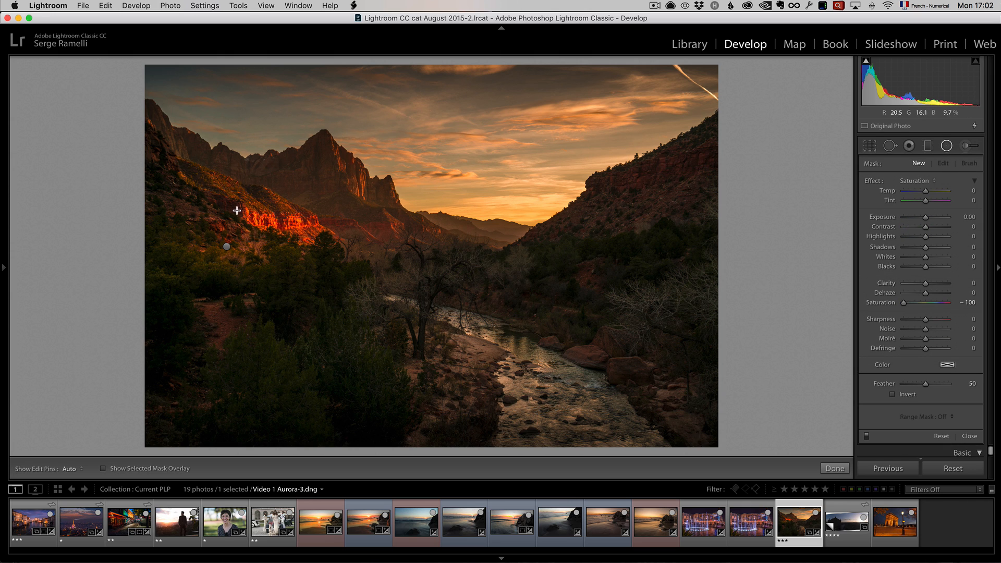
click(227, 247)
drag(226, 246, 483, 179)
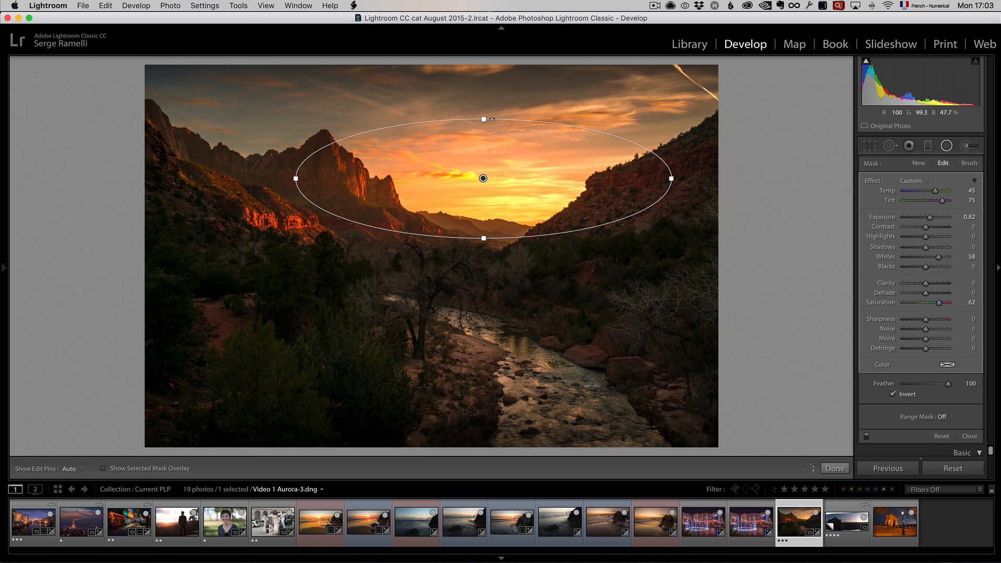
drag(483, 119, 483, 78)
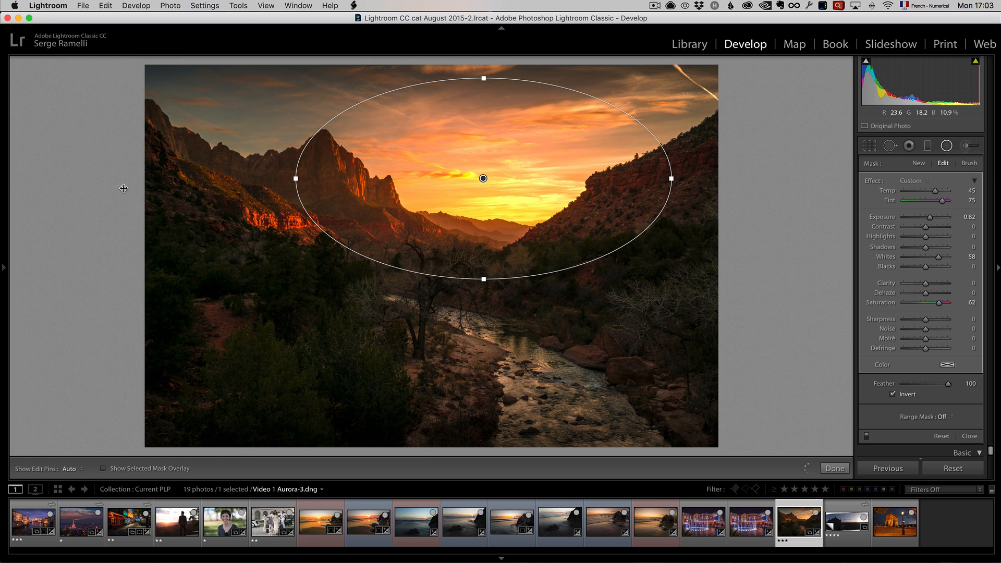
drag(296, 179, 123, 188)
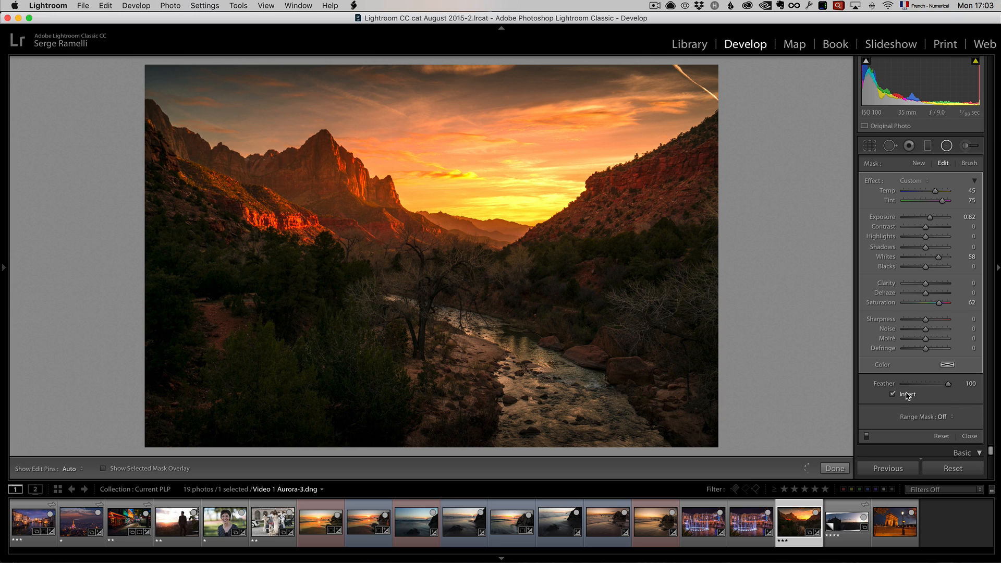
- Move the preset's upper graduated filter to the photo's top edge and the lower one just below its bottom edge
click(928, 146)
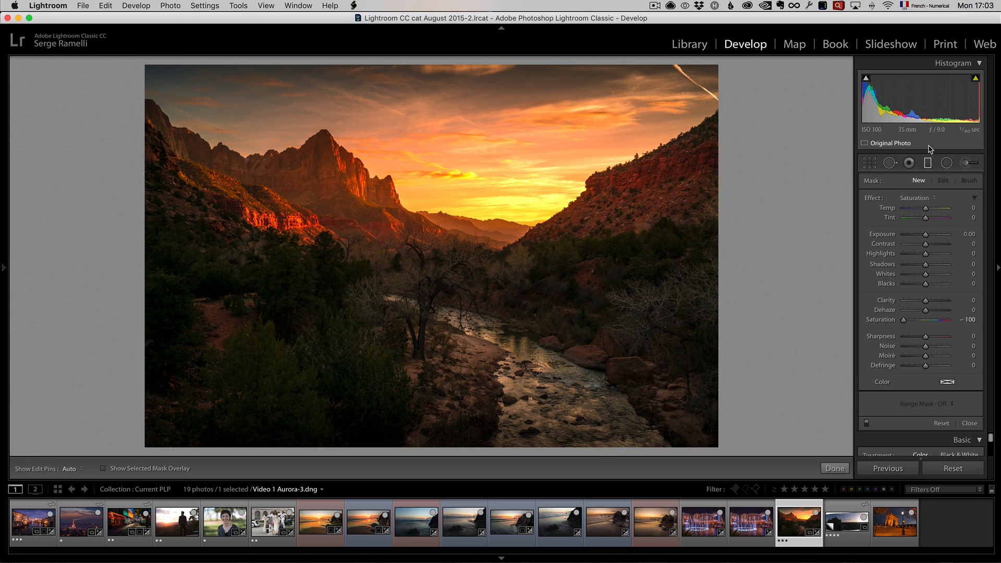
click(499, 85)
mouse_move(499, 84)
mouse_down()
mouse_move(505, 121)
mouse_move(505, 67)
mouse_up()
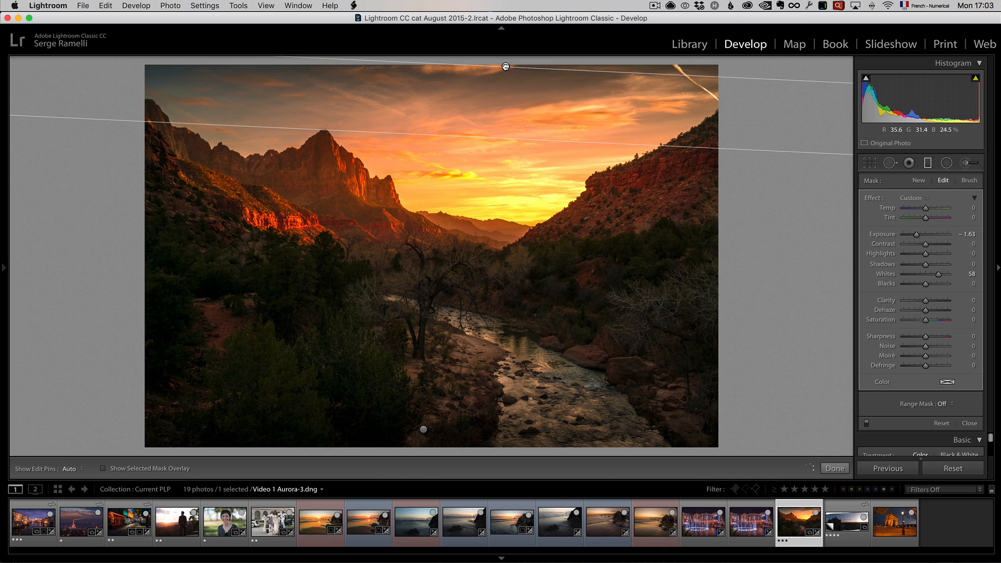
click(423, 429)
drag(423, 429, 426, 457)
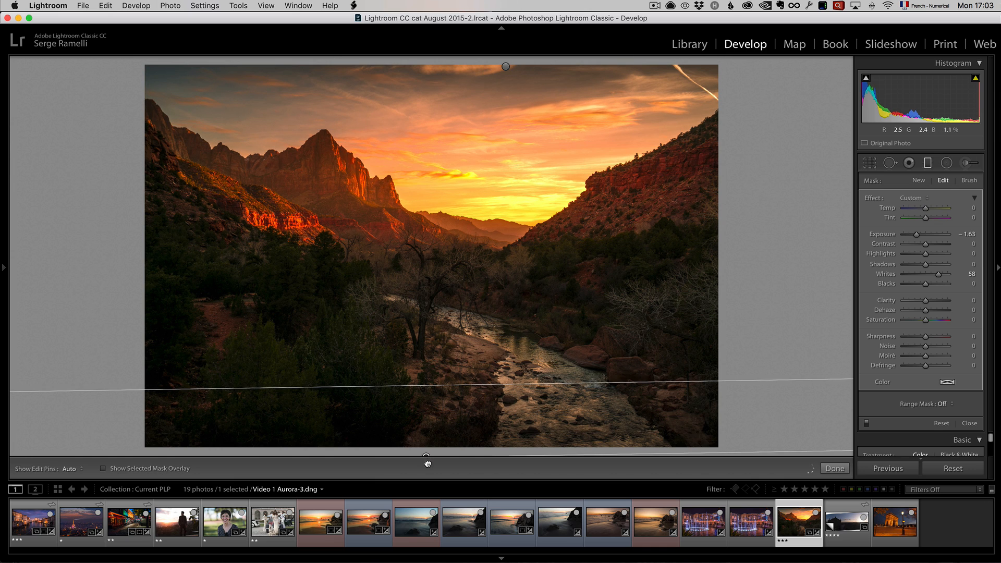
click(835, 468)
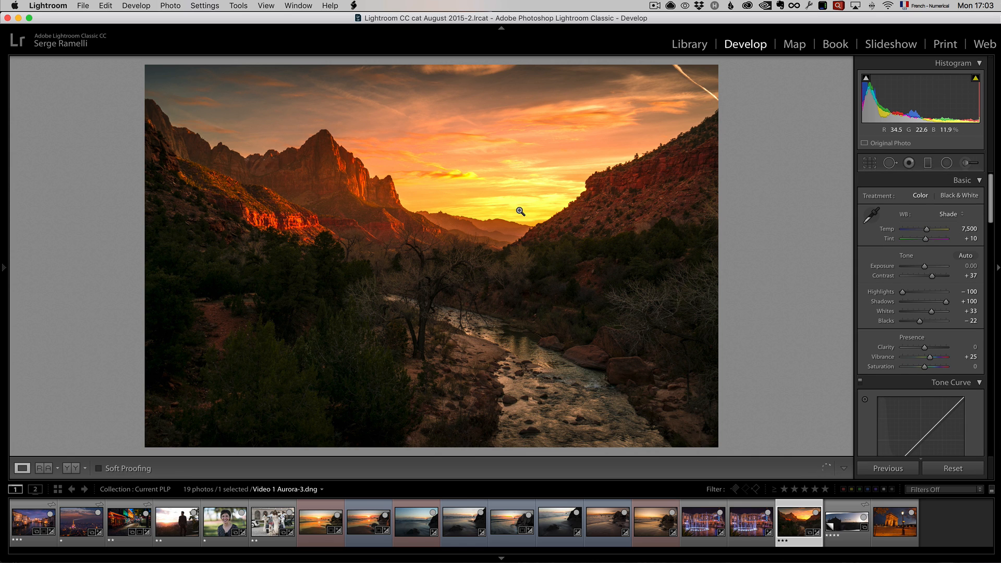
- Compare the canyon photo before and after the edits, and open the Paris panorama untitled-140-HDR-Pano.dng
key(backslash)
key(backslash)
click(851, 527)
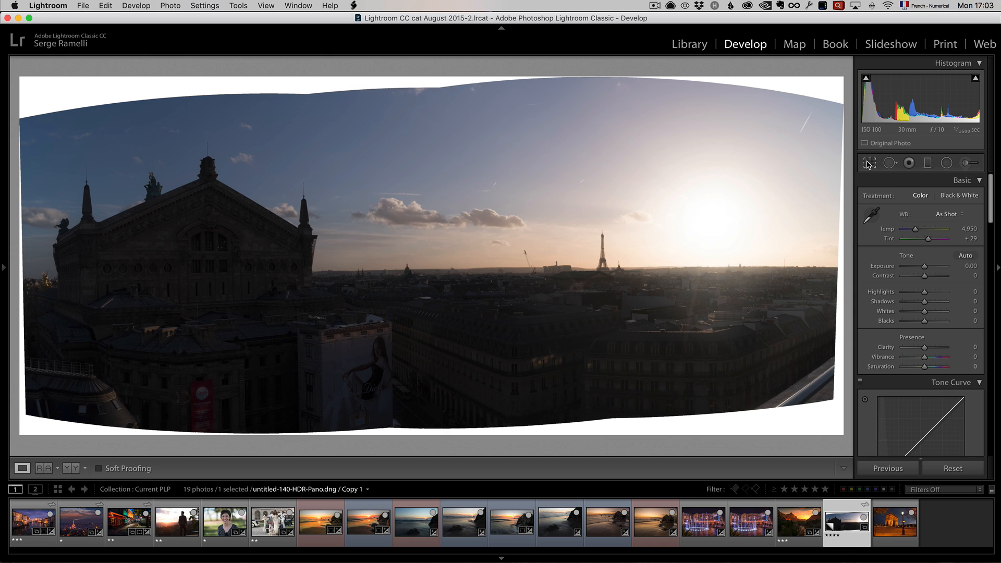
- Crop the Paris panorama to remove its curved white borders on all sides, rotating it by 0.18
key(r)
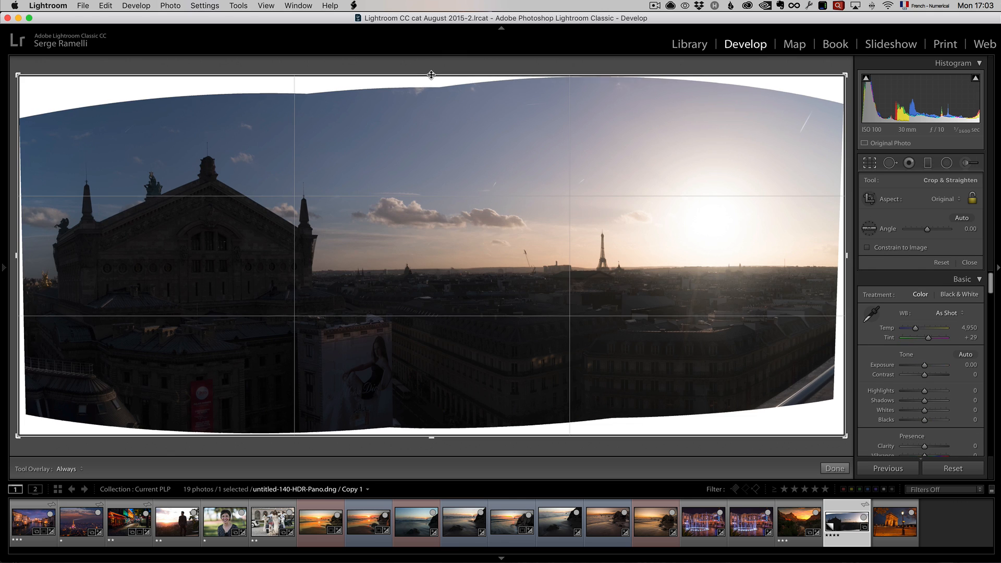
drag(430, 76, 431, 99)
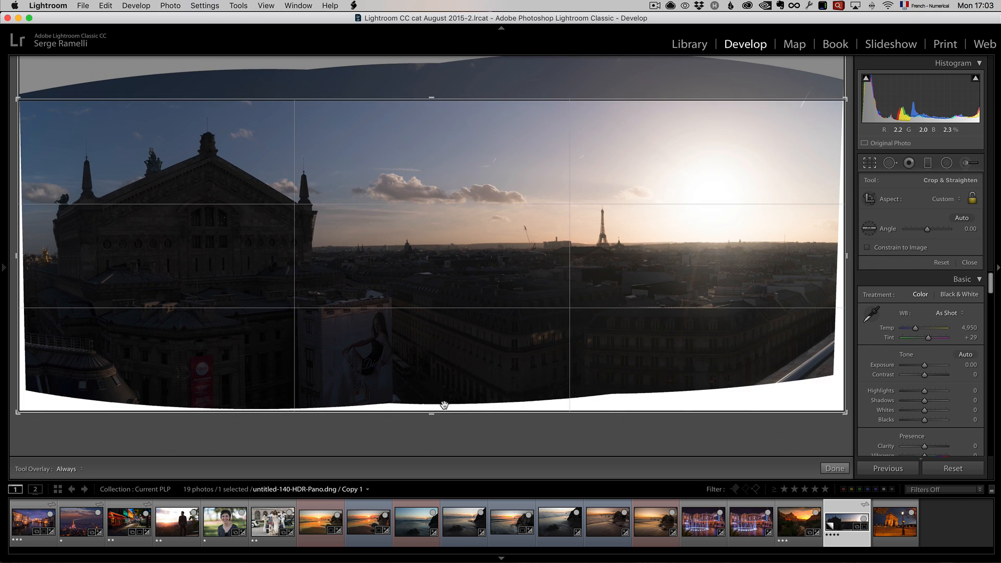
drag(438, 412, 432, 398)
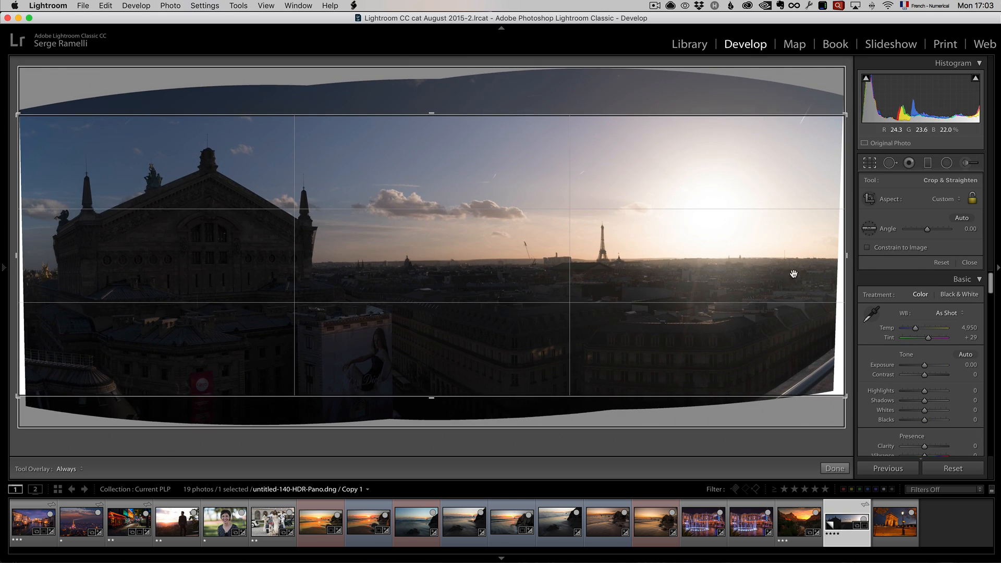
drag(846, 255, 845, 260)
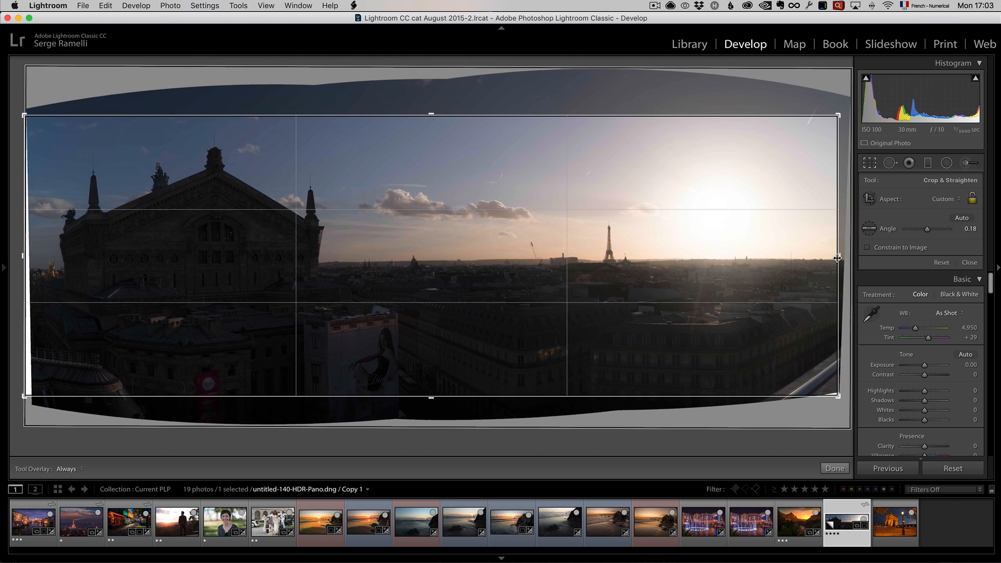
drag(28, 256, 33, 257)
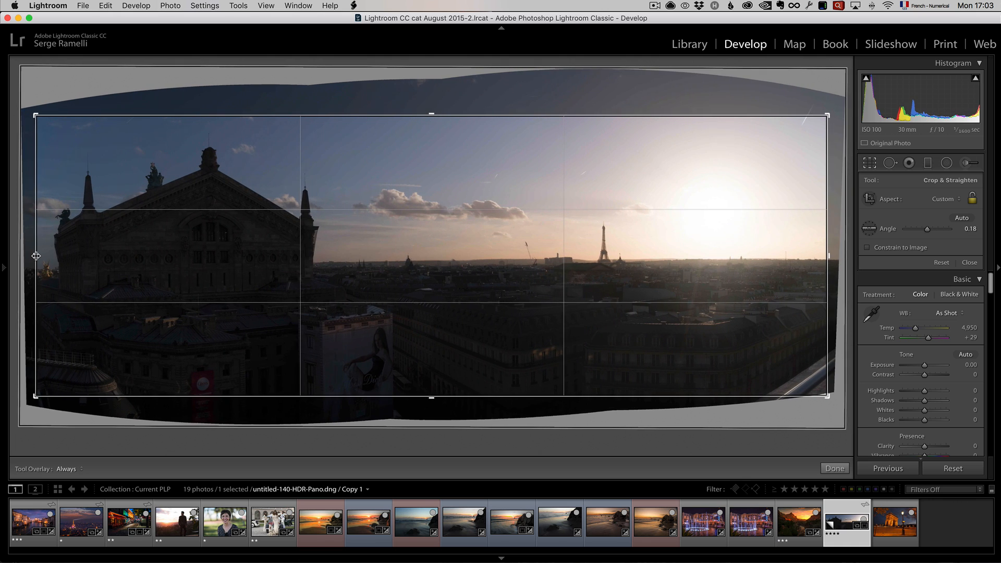
key(Return)
- Apply the Basic Sunset preset to the panorama, and hide the presets sidebar to enlarge the preview
mouse_move(3, 266)
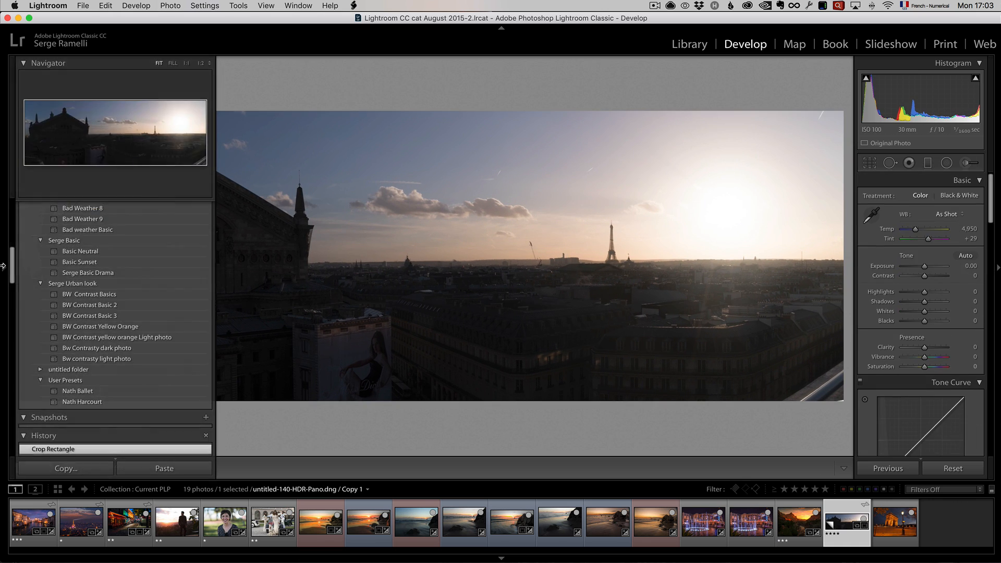
click(118, 264)
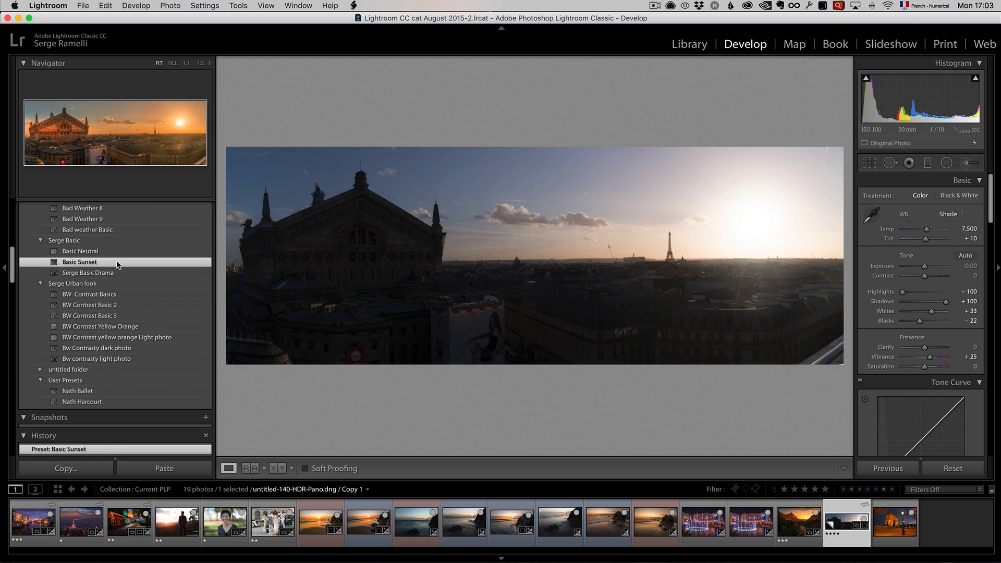
click(5, 266)
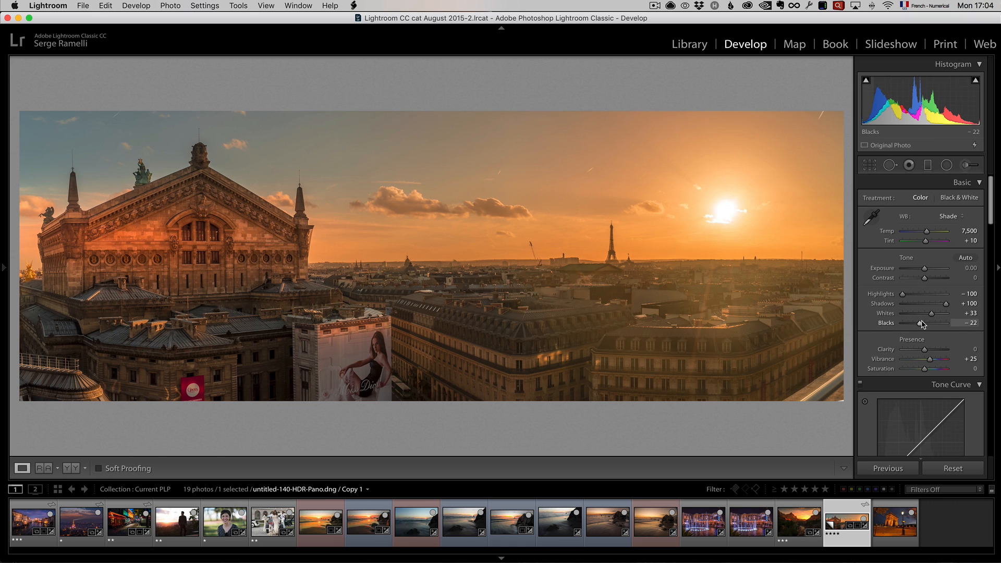
- Set the panorama's Blacks to −41, Whites to +18 and Contrast to +39
key(alt)
drag(920, 326, 928, 315)
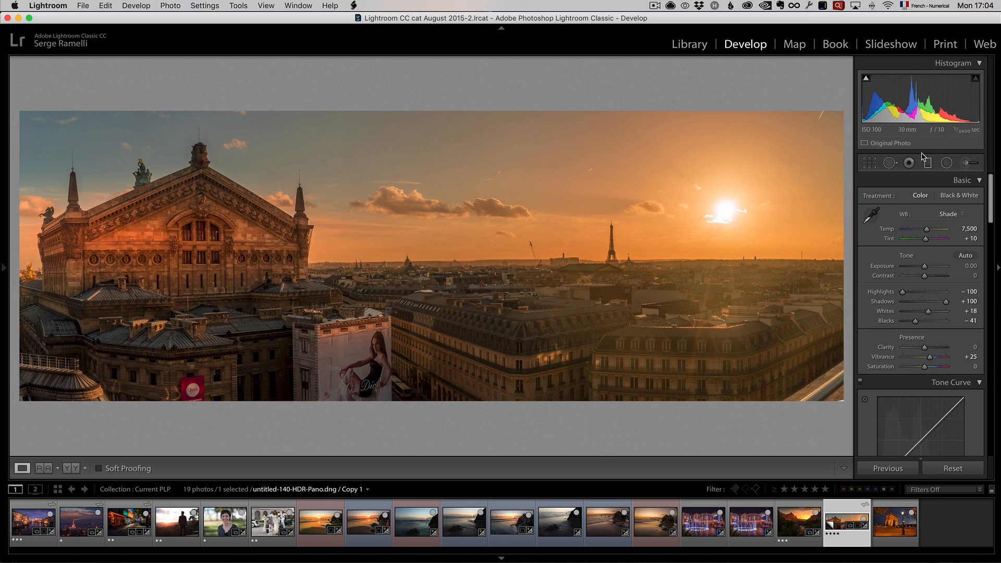
drag(924, 275, 933, 279)
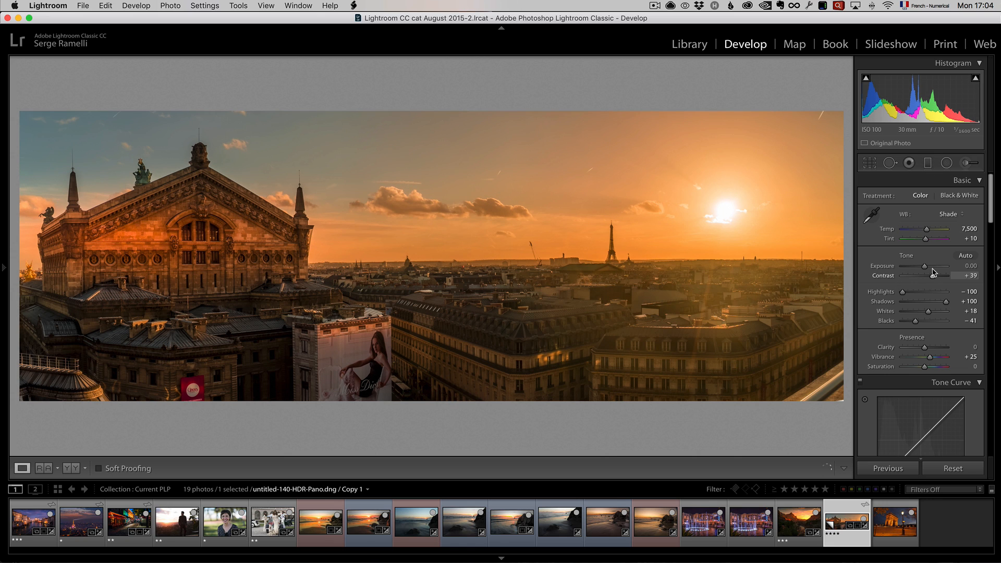
- Shift the panorama's white balance towards magenta by setting Tint to +31
drag(928, 241, 932, 242)
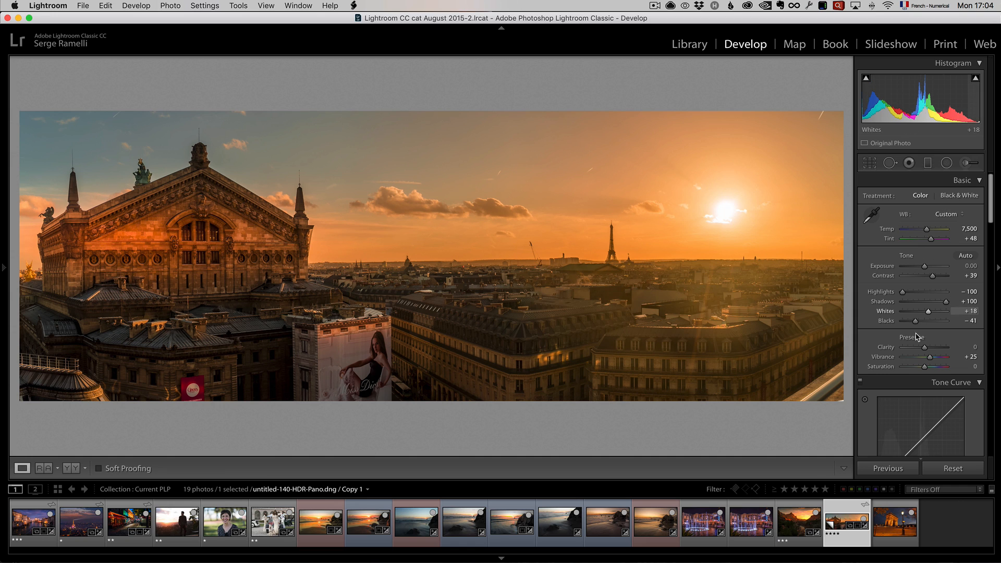
click(930, 358)
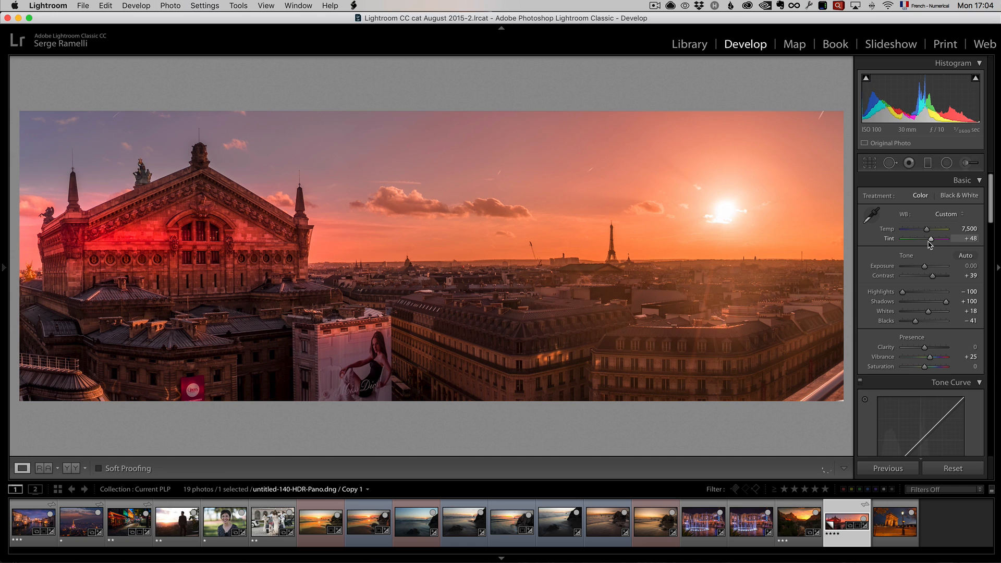
drag(929, 241, 927, 241)
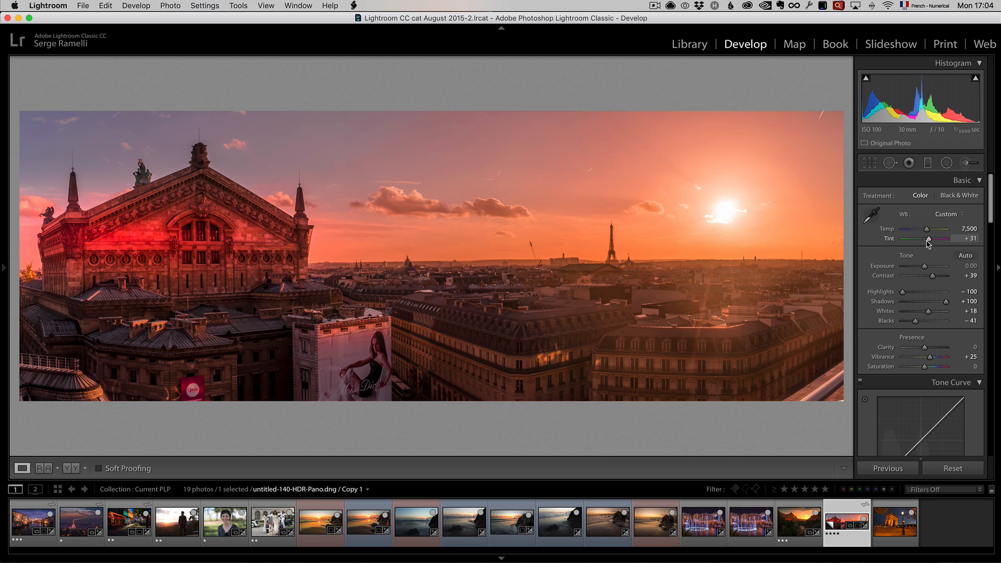
- Add a graduated filter down over the panorama's sky with Temp −18, Exposure −0.38 and Saturation 0
click(927, 164)
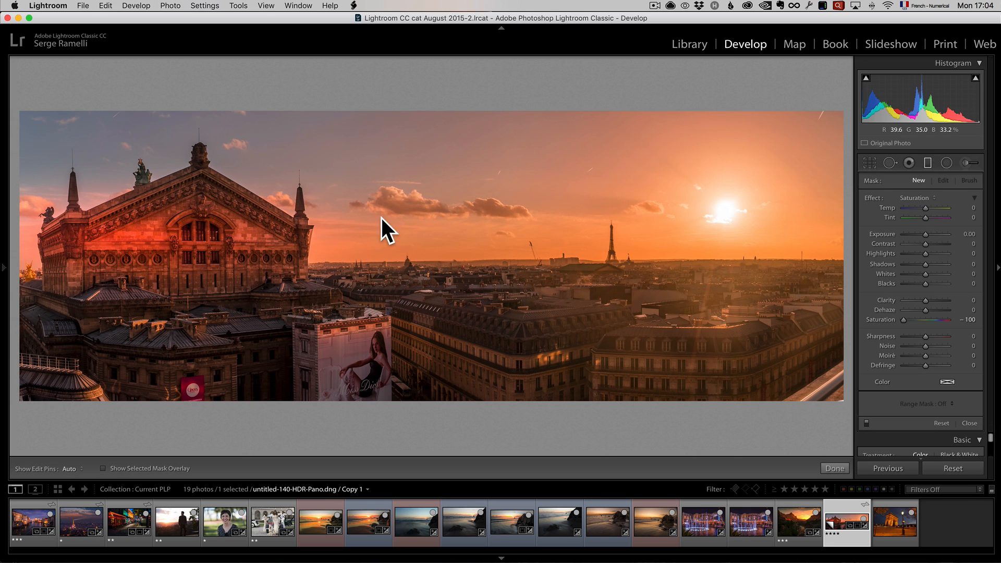
drag(496, 195, 499, 256)
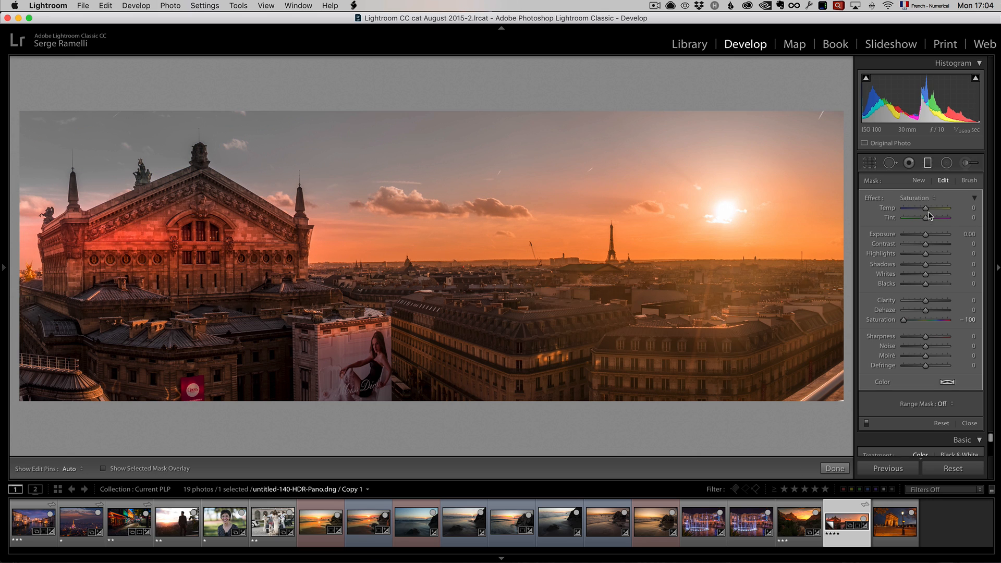
drag(927, 207, 926, 208)
click(916, 199)
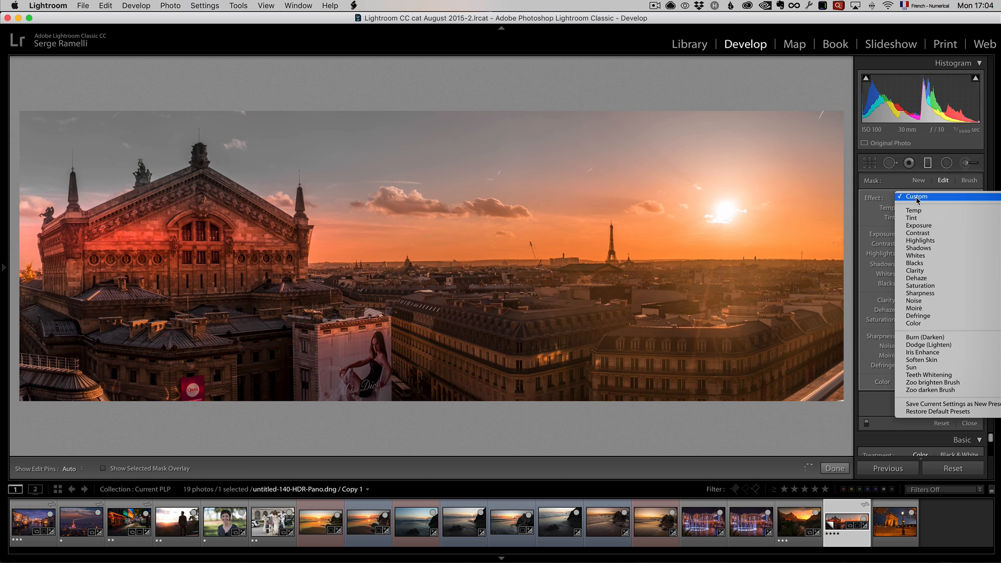
click(916, 204)
drag(926, 234, 921, 210)
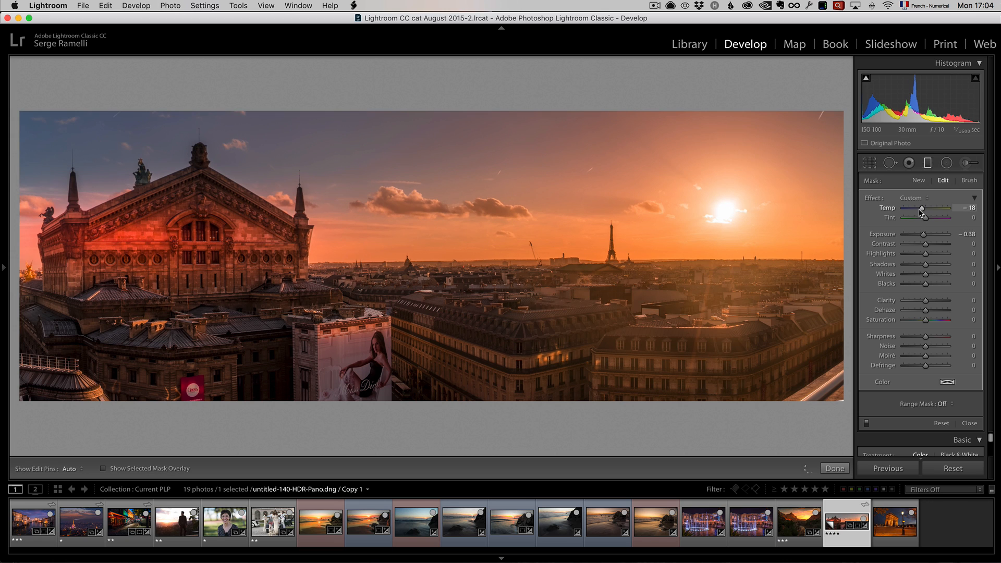
click(969, 423)
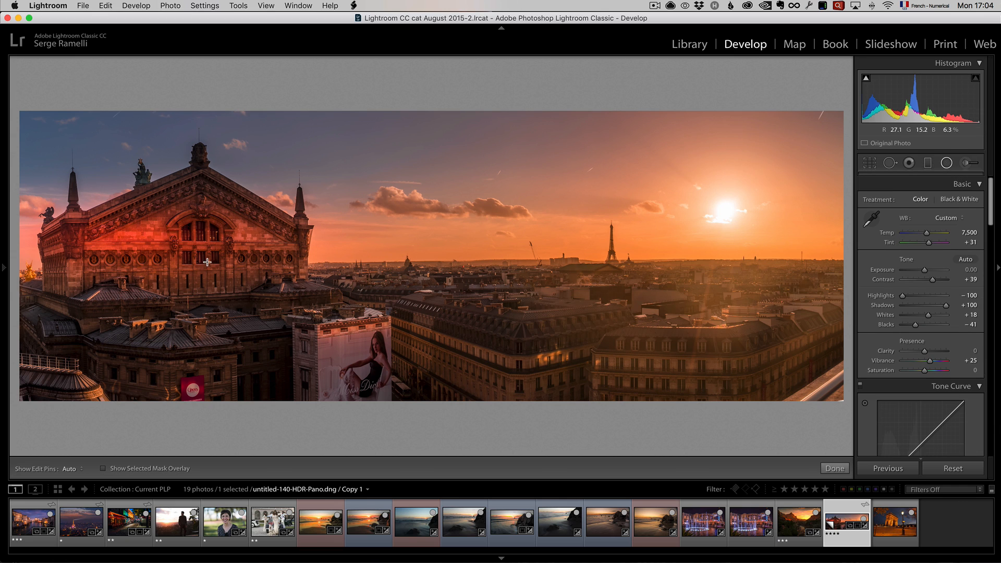
- Move the preset's radial filter from the opera building to the sunset sky near the Eiffel Tower
key(shift+m)
click(123, 237)
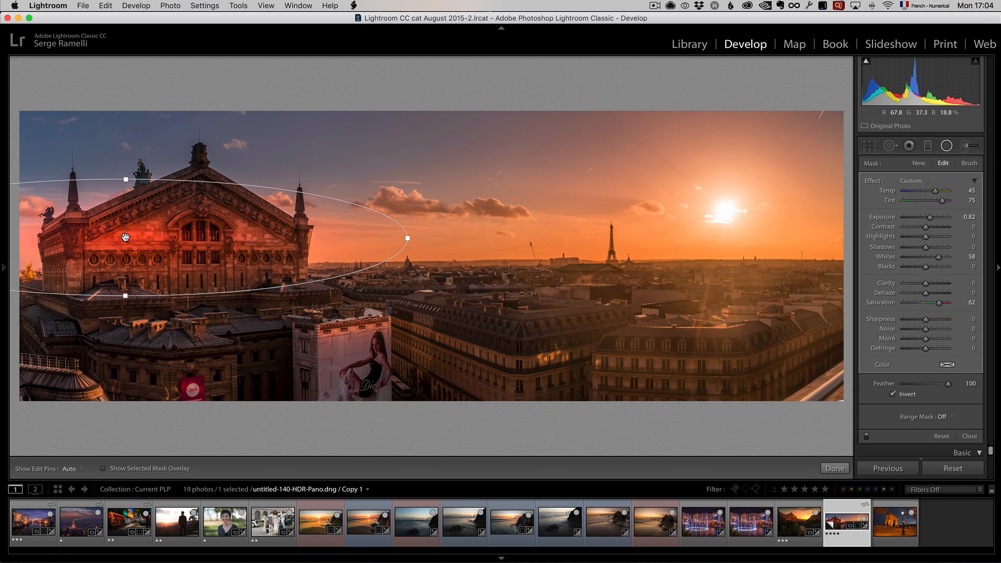
drag(645, 207, 598, 223)
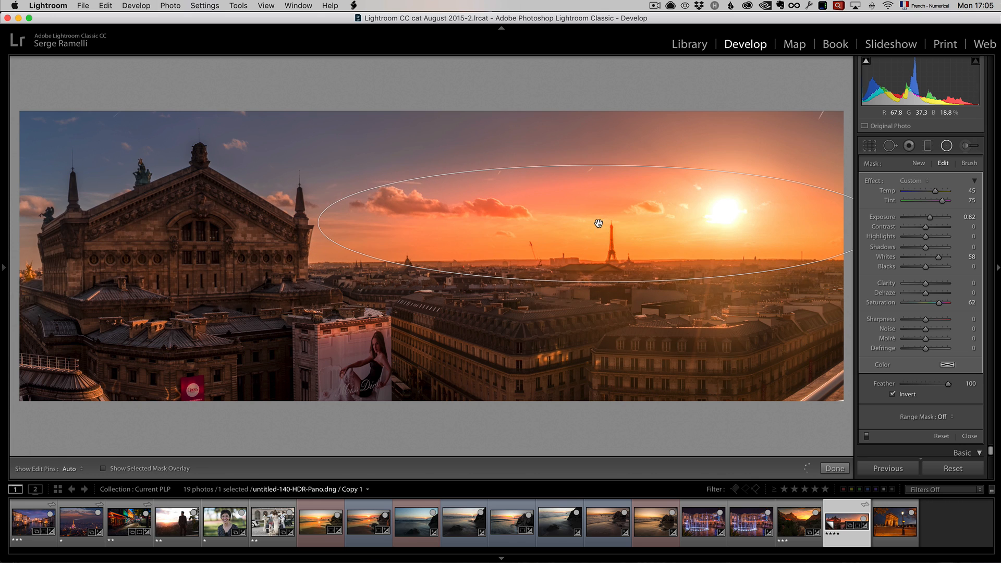
click(835, 468)
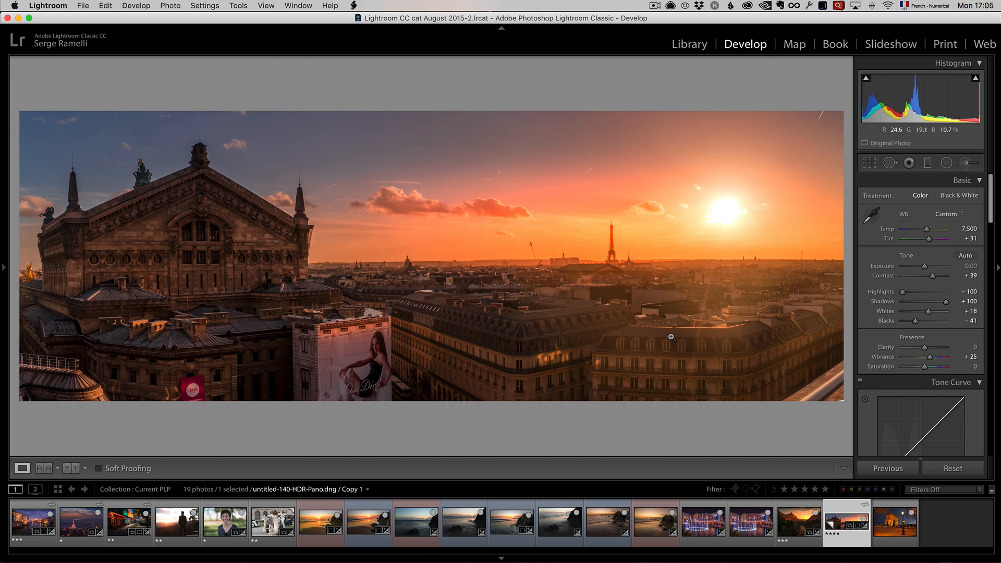
- Compare the Paris panorama before and after the edits
key(alt)
key(backslash)
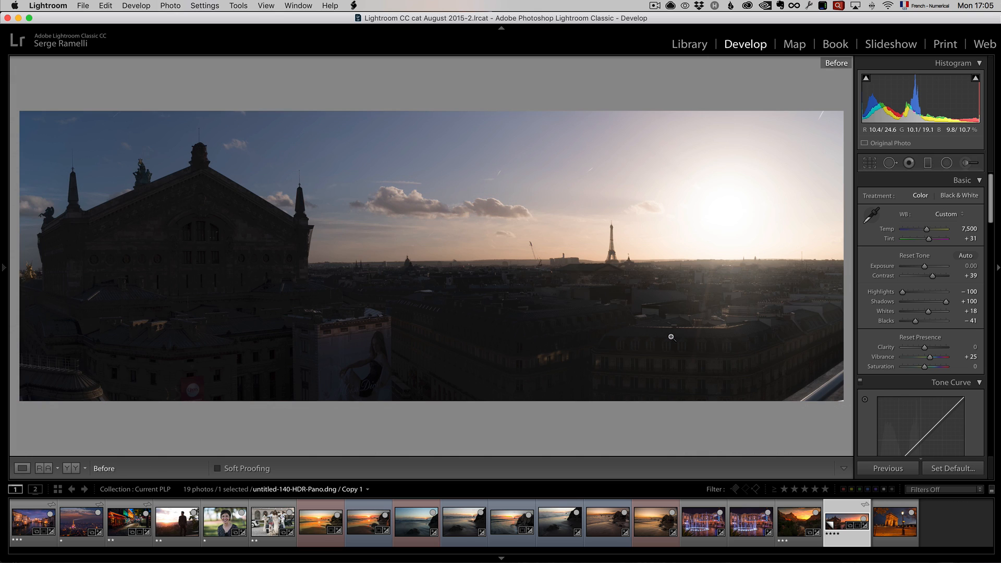
key(backslash)
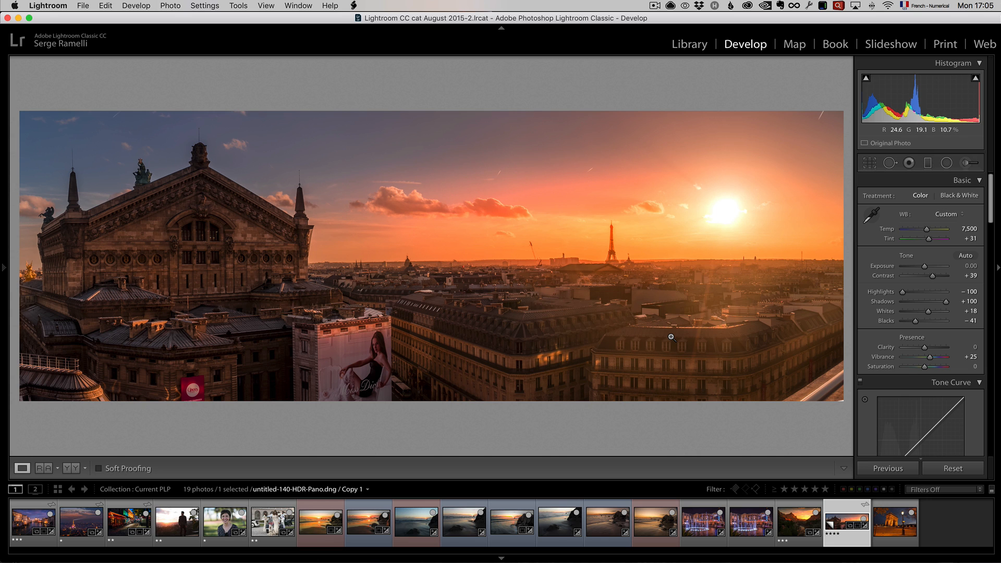
- Open the Arc de Triomphe photo Arc-1.dng and correct its perspective with the Auto Upright transform
click(887, 519)
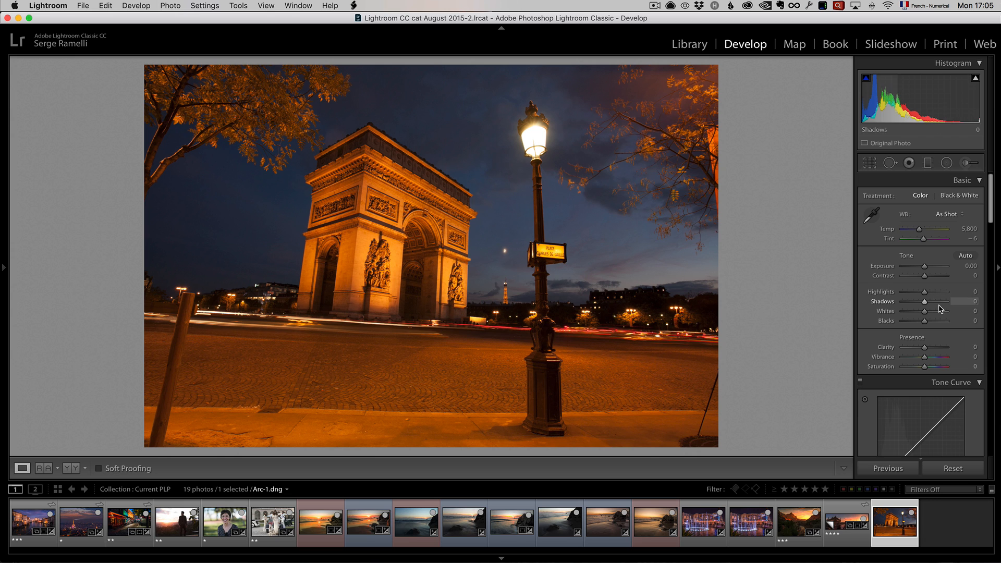
drag(991, 212, 992, 383)
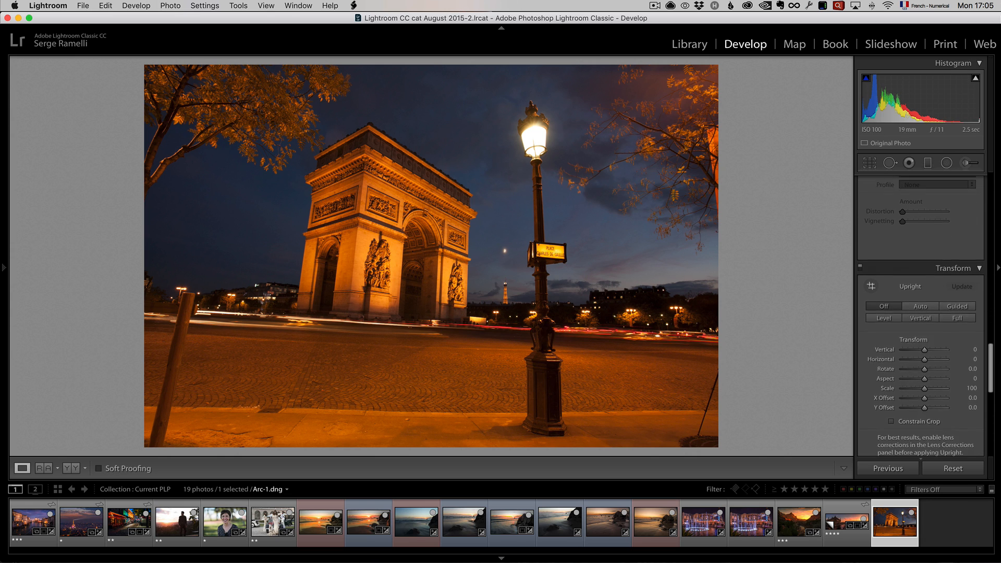
click(919, 298)
- Show the presets sidebar and apply AA Drama Radial Circle Light from the Serge BW presets
click(4, 267)
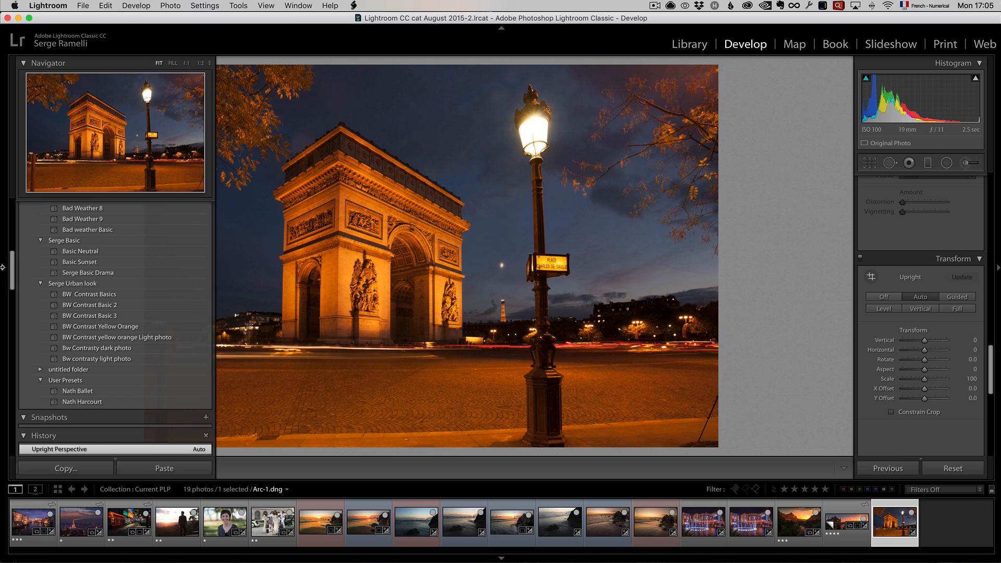
drag(11, 280, 12, 249)
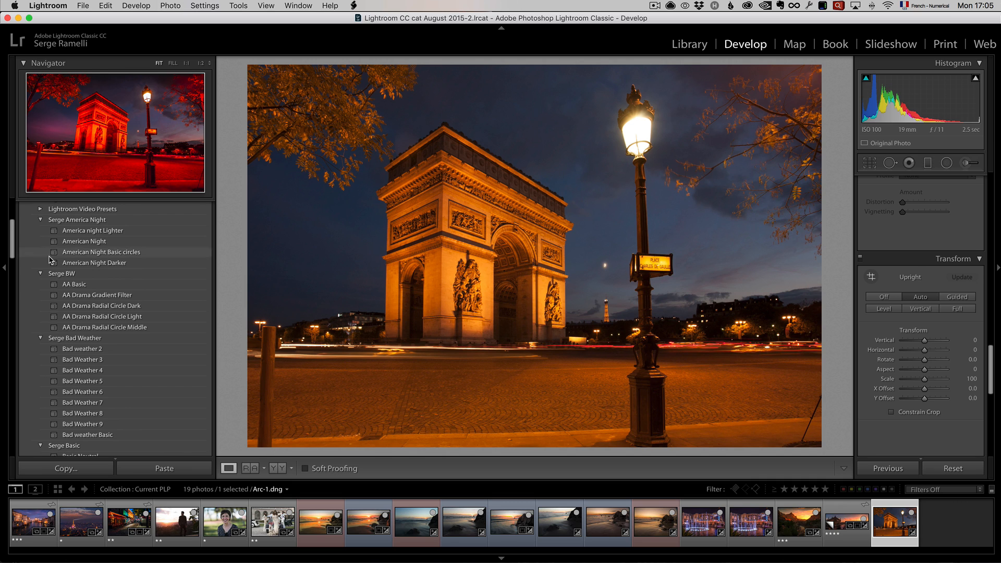
click(139, 318)
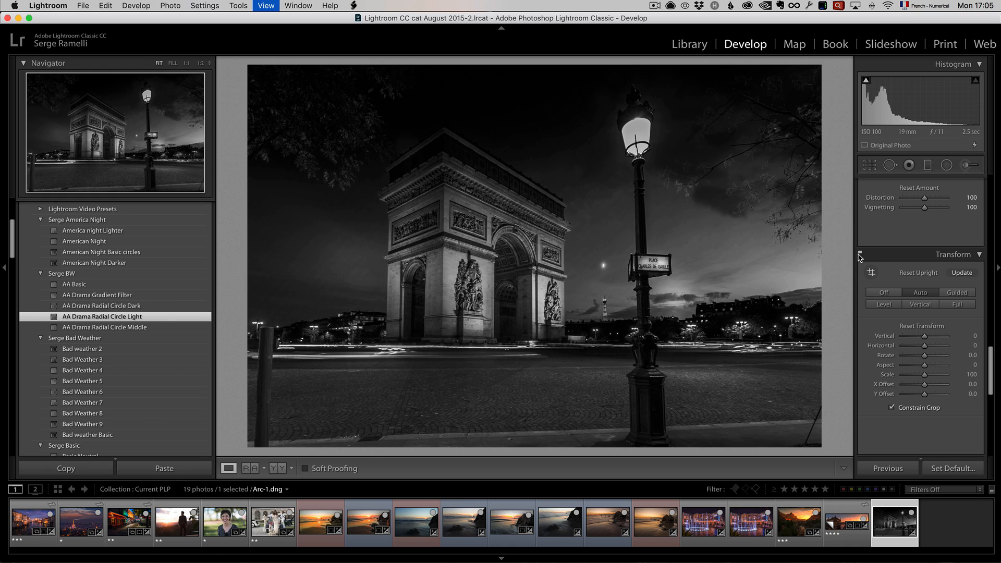
- Compare the Arc de Triomphe photo before and after the black-and-white preset
key(backslash)
key(backslash)
key(backslash)
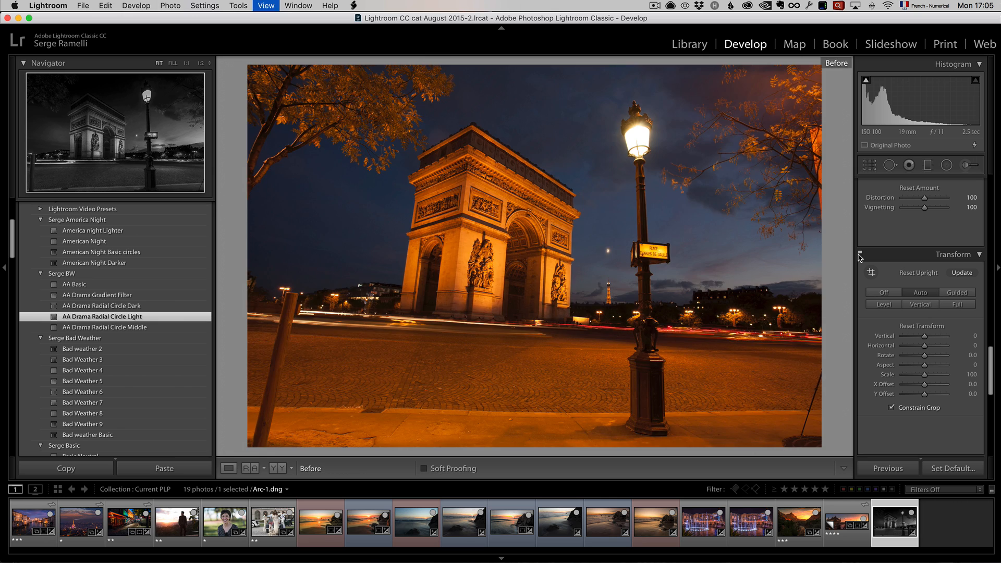
key(backslash)
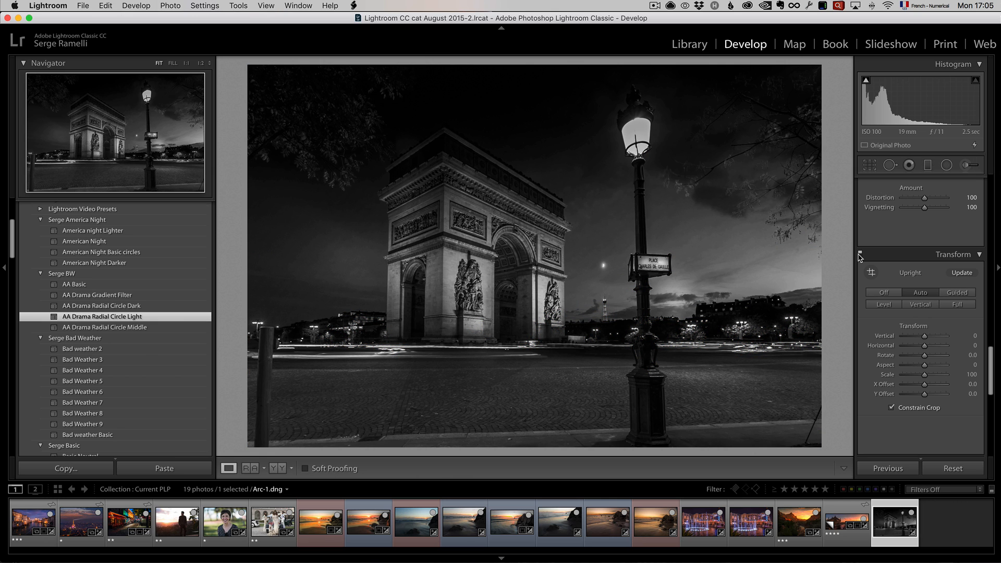
- Move one upper graduated filter above the photo's top edge and the other onto that edge, and shift the lower one slightly up over the pavement
click(927, 165)
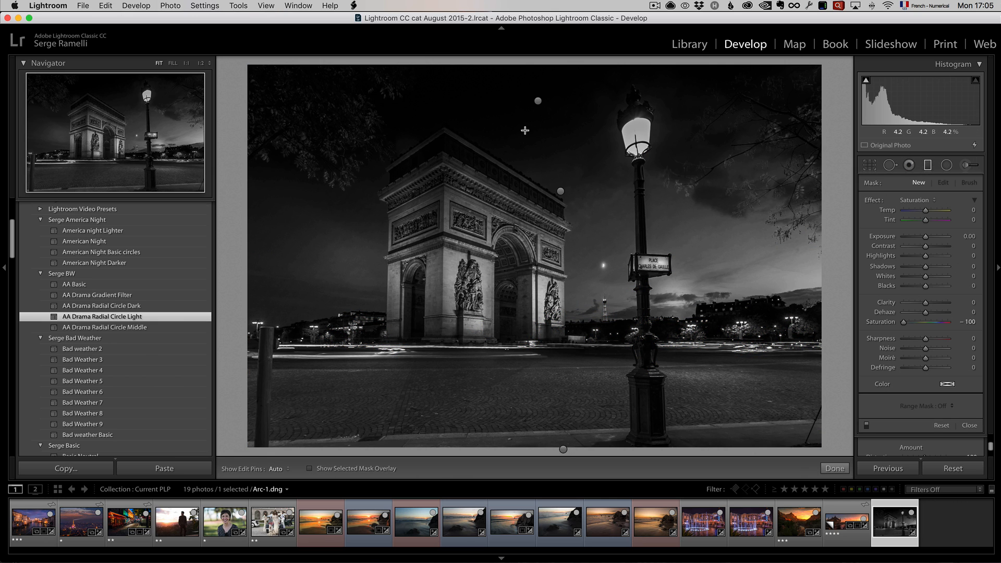
click(538, 100)
drag(535, 81, 532, 52)
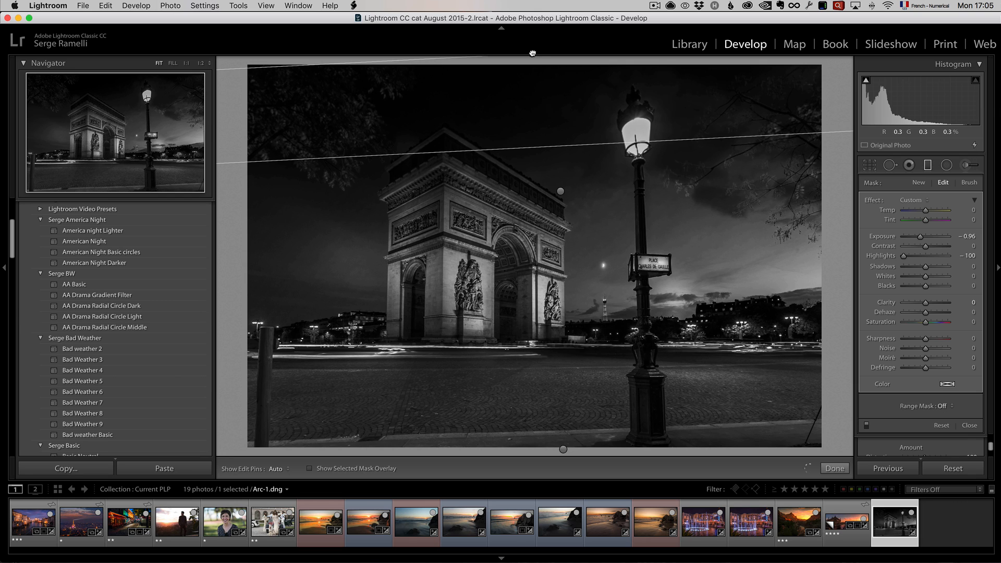
click(561, 191)
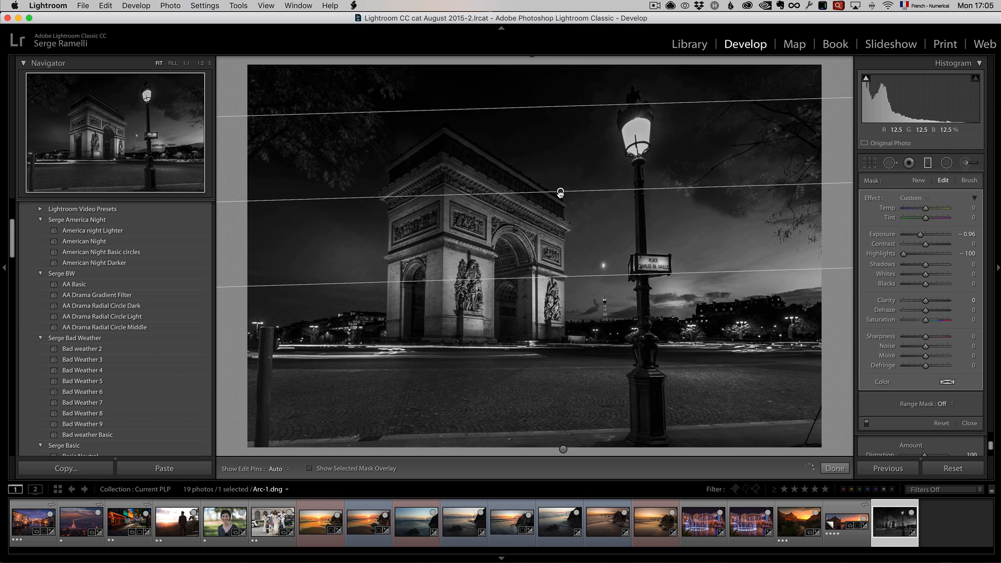
drag(561, 192, 559, 64)
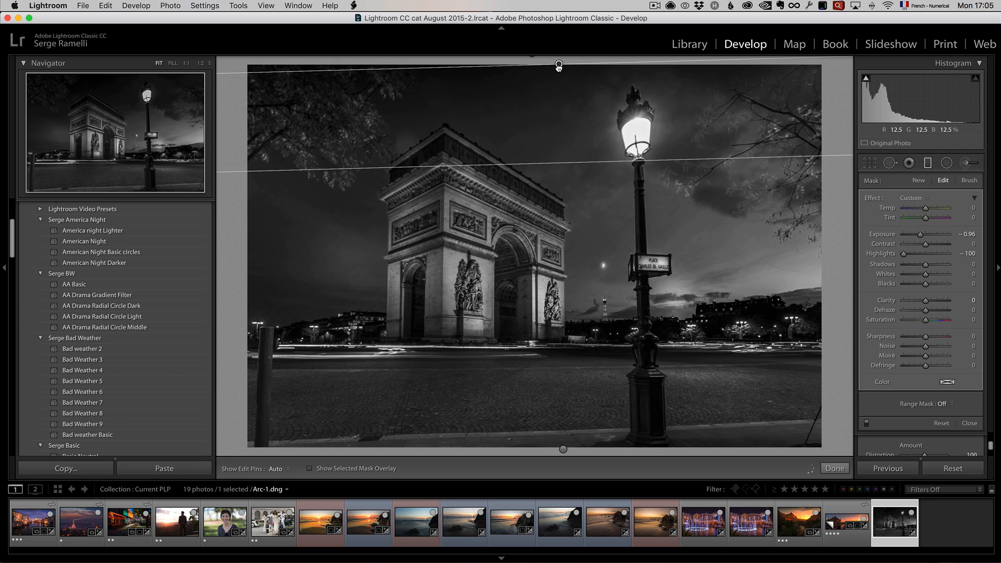
click(562, 447)
drag(563, 447, 563, 429)
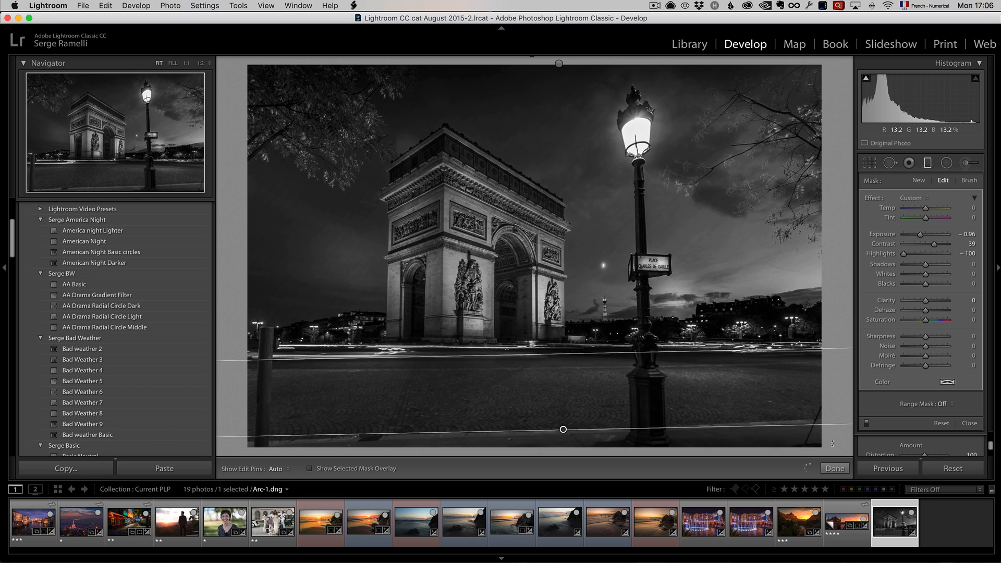
click(835, 468)
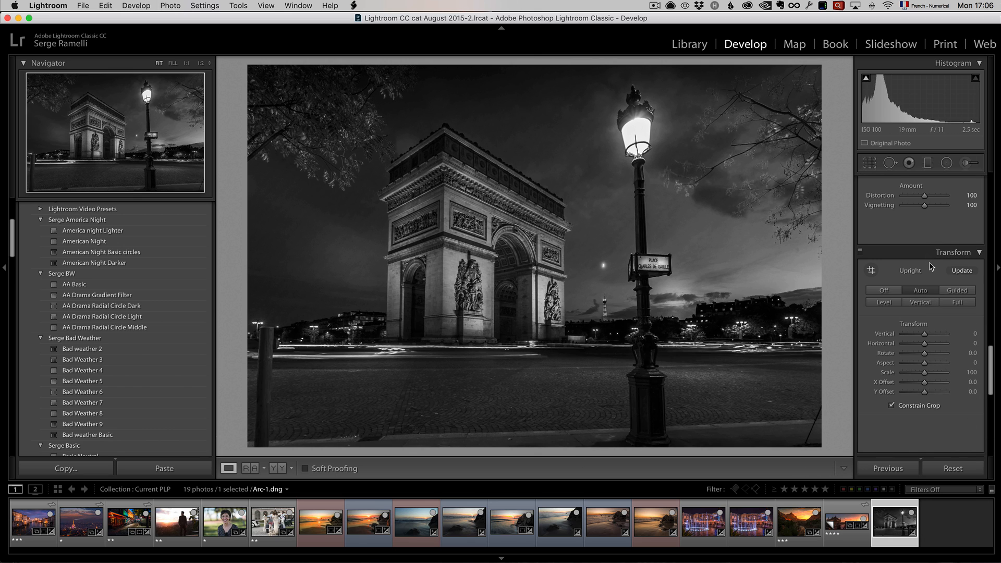
- Set the Arc de Triomphe photo's Blacks to −61 and Whites to +52
scroll(931, 267, up, 15)
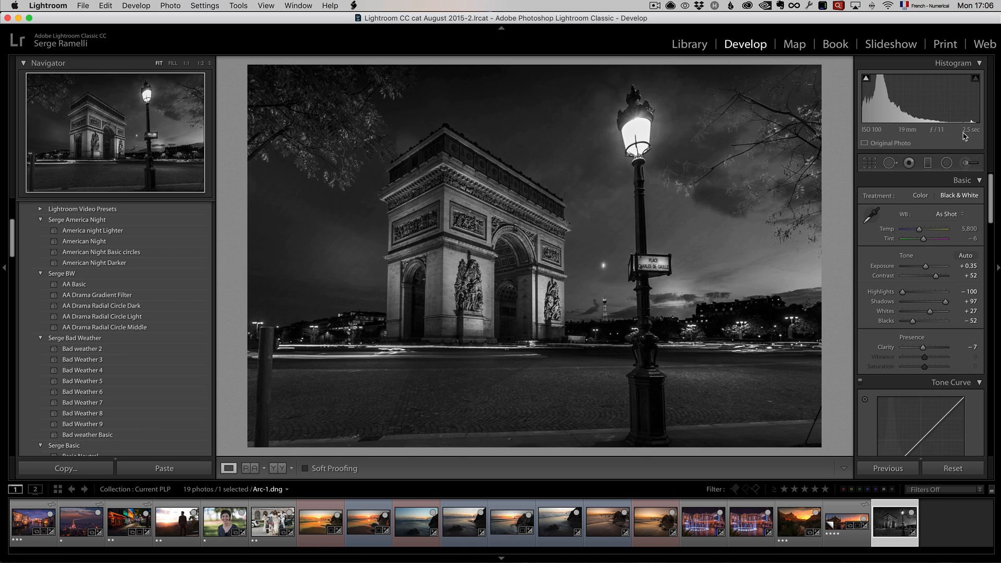
key(alt)
alt+click(913, 324)
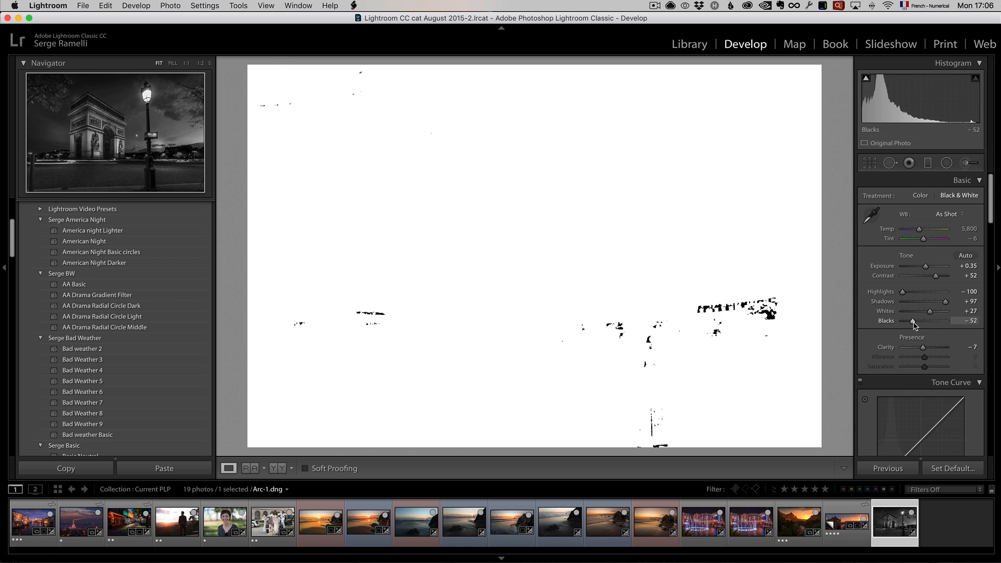
drag(913, 324, 937, 313)
alt+click(931, 312)
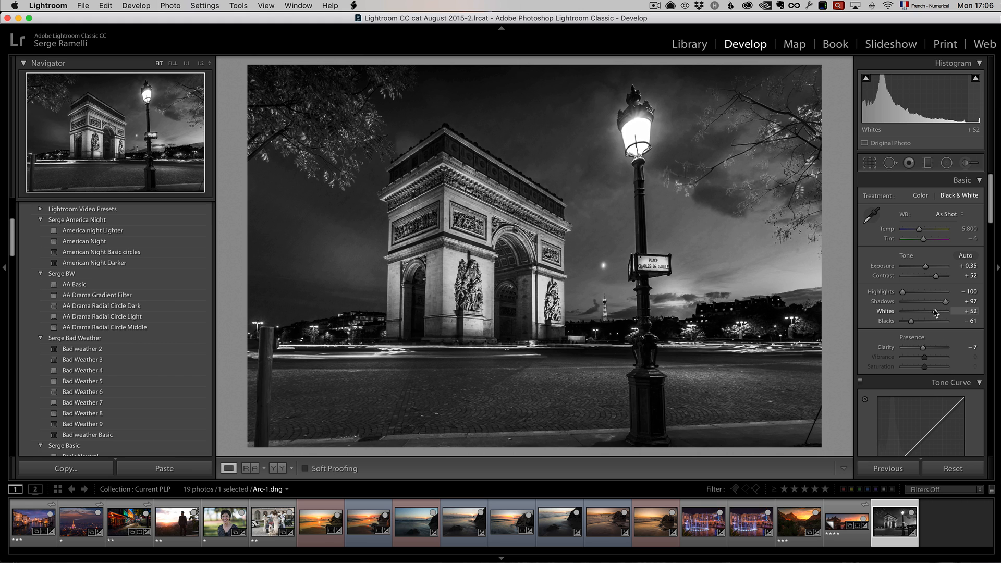
- Compare the Arc de Triomphe photo before and after all its edits
key(alt)
key(backslash)
key(backslash)
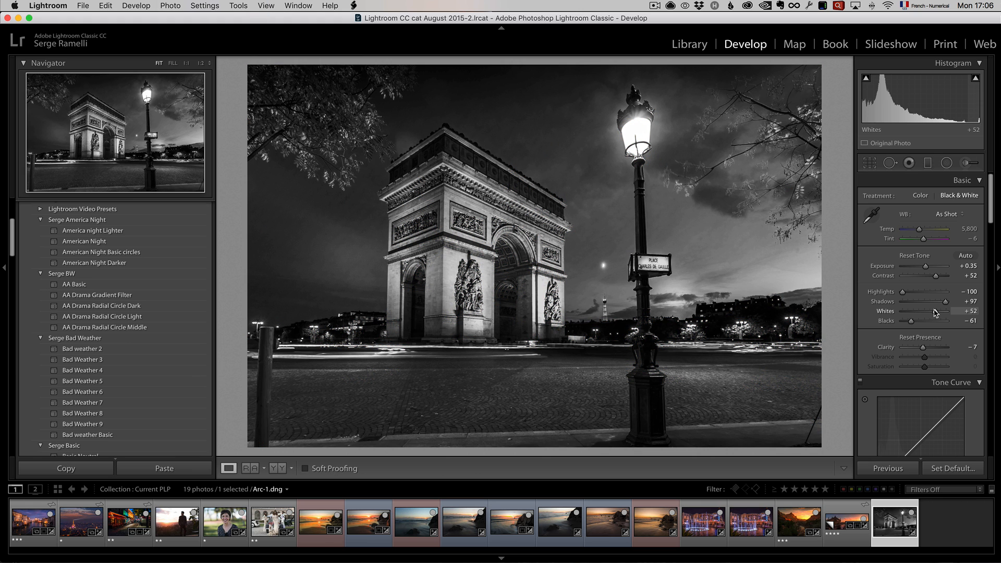